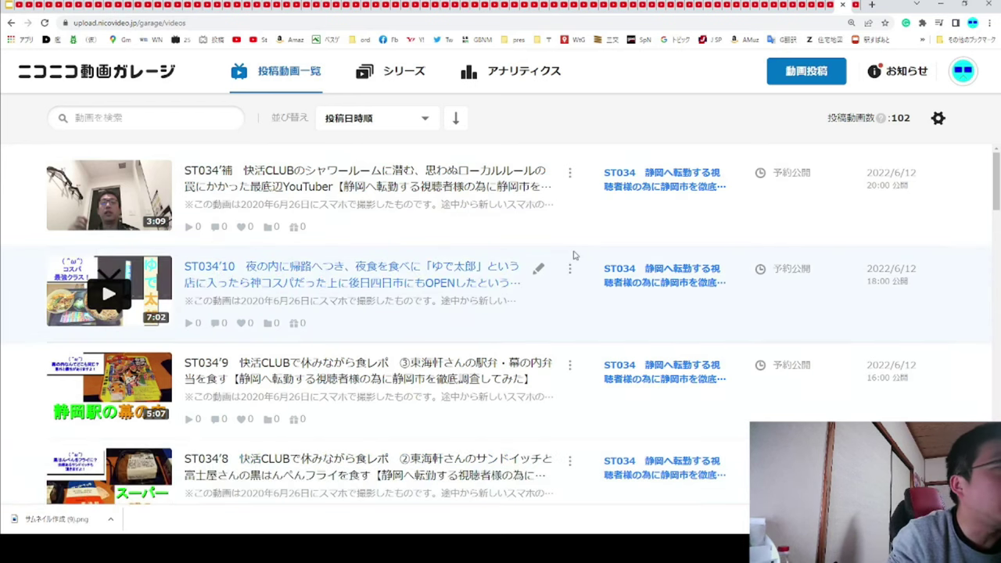
Start a new Niconico video post and upload the video file of episode ST035'2.
scroll(573, 254, "down", 10)
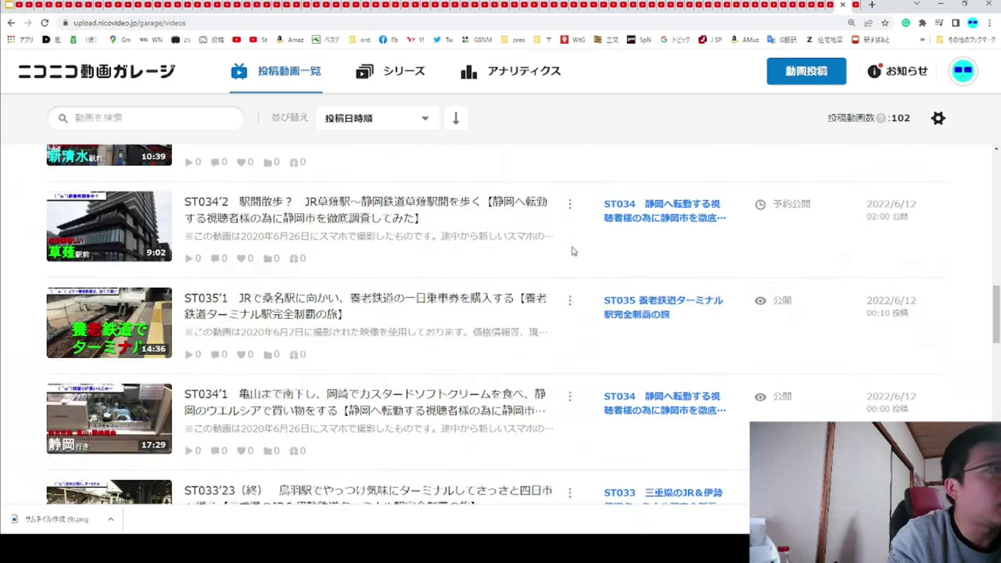
scroll(574, 251, "up", 10)
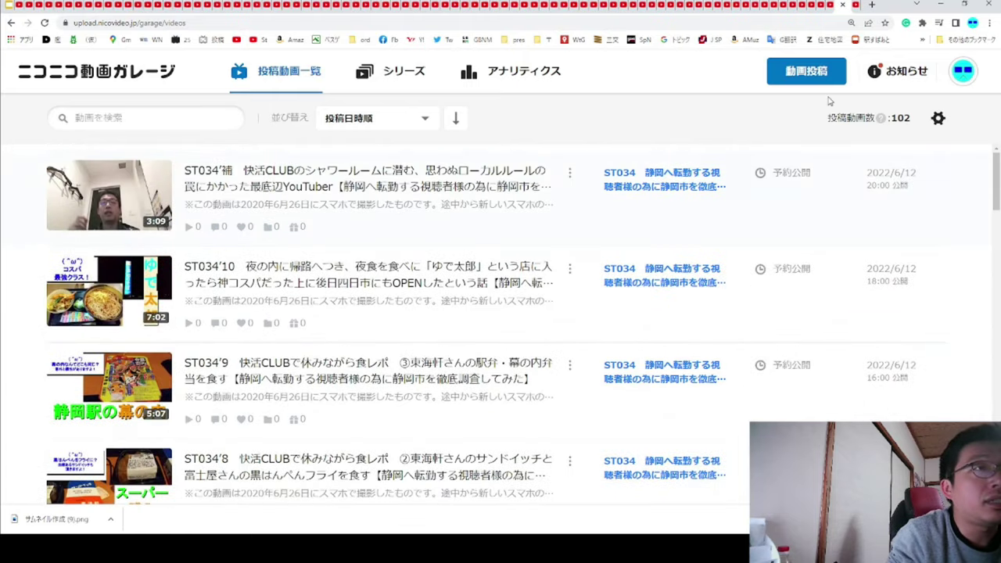
left_click(829, 76)
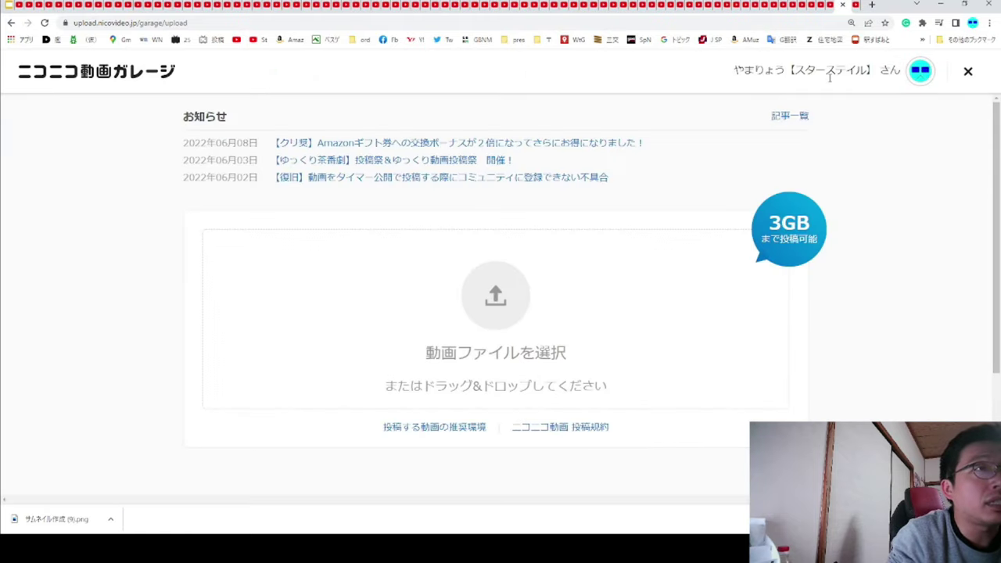
left_click(23, 4)
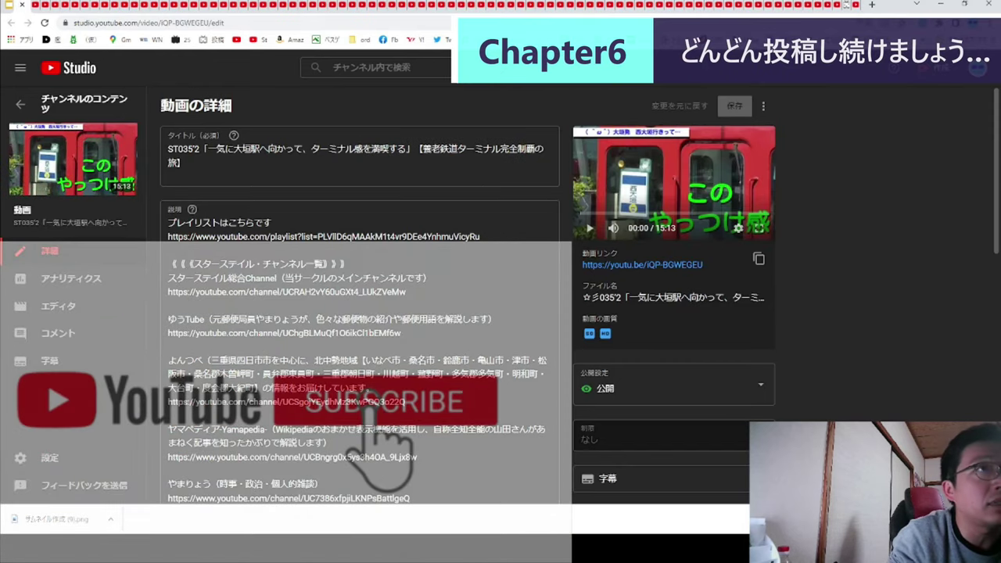
left_click(847, 5)
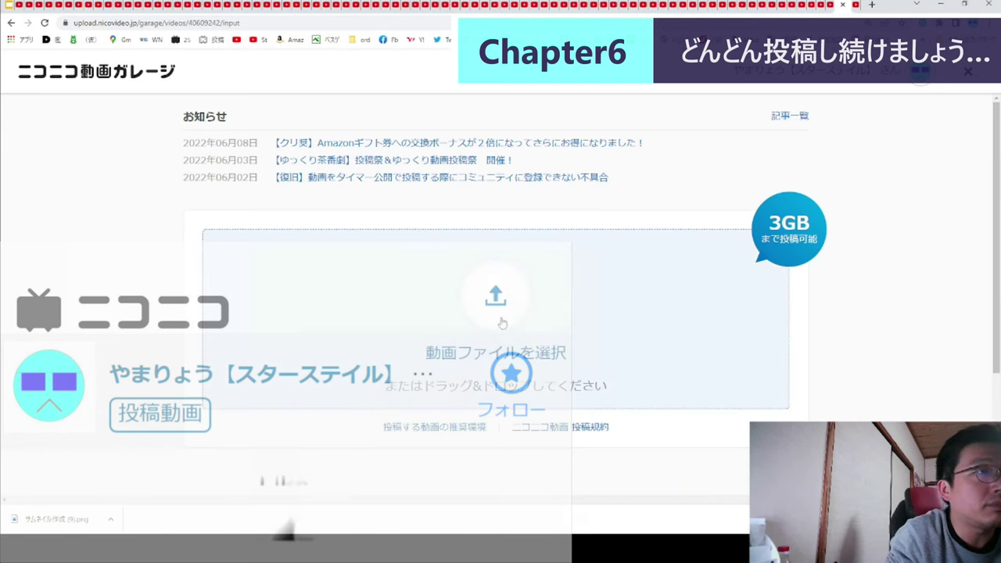
left_click_drag(496, 328, 377, 223)
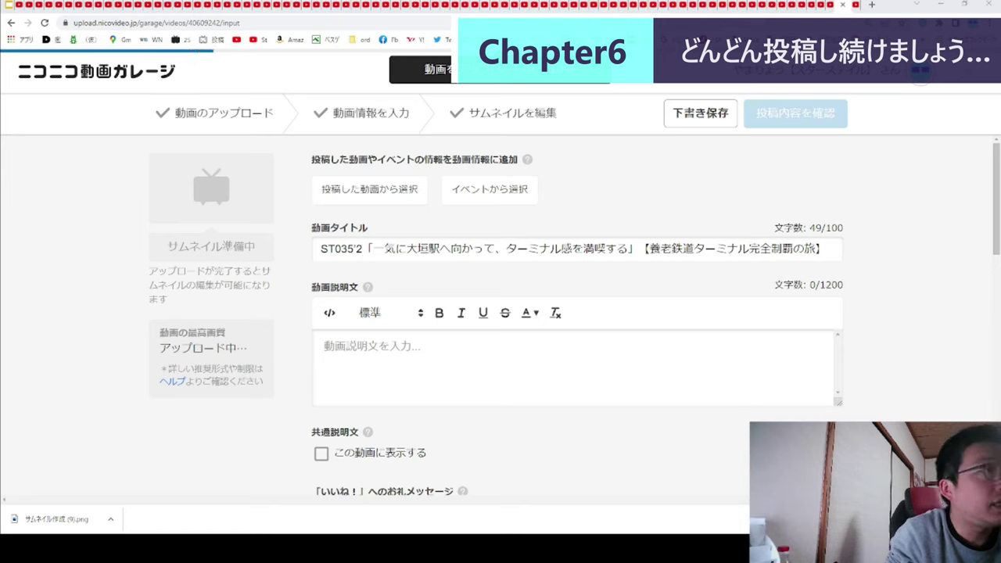
Remove the episode number and episode name from the start of the video title, keeping the closing 」 and the bracketed series name.
double_click(374, 248)
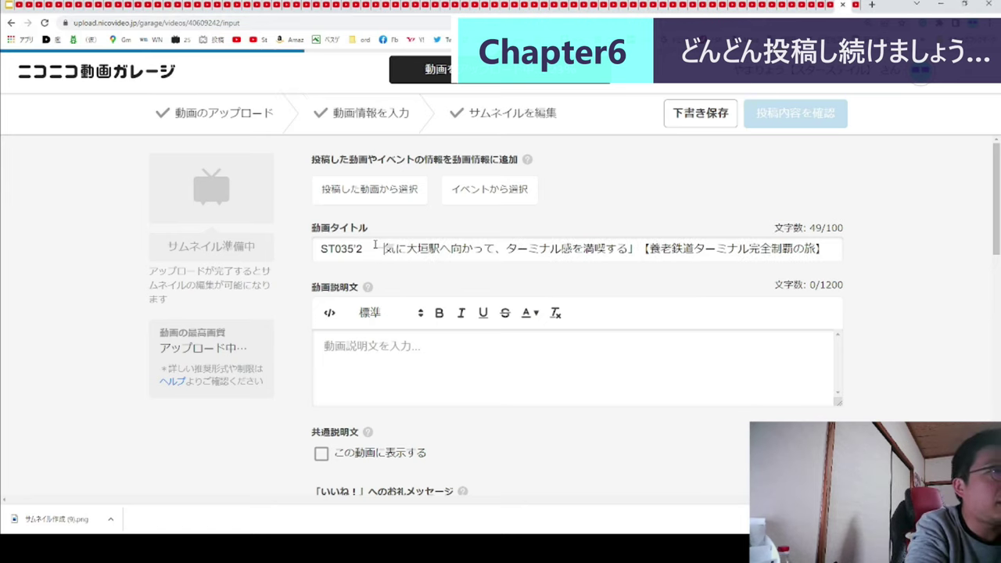
key("Right")
key("Right")
key("Right")
key("Right")
key("Right")
key("Right")
key("Right")
key("Right")
key("Right")
key("shift+Left")
key("shift+Left")
key("shift+Left")
key("shift+Left")
key("shift+Left")
key("shift+Left")
key("shift+Left")
key("shift+Left")
key("shift+Left")
key("shift+Left")
key("shift+Left")
key("shift+Left")
key("shift+Left")
key("shift+Left")
key("shift+Left")
key("shift+Left")
key("shift+Left")
key("shift+Left")
key("shift+Left")
key("shift+Left")
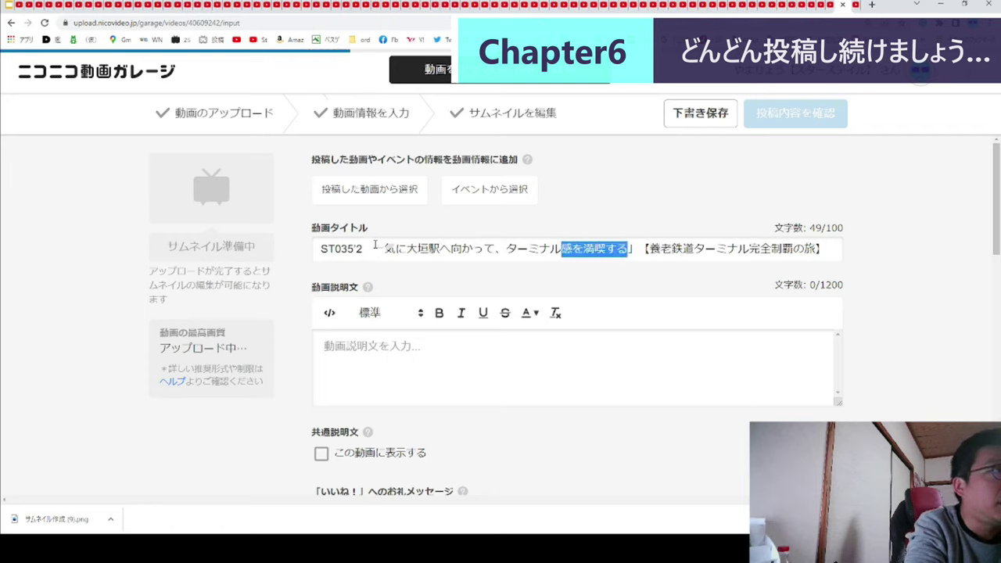
key("shift+Left")
key("shift+Left")
key("shift+Left")
key("shift+Left")
key("shift+Left")
key("shift+Left")
key("shift+Left")
key("shift+Left")
key("shift+Left")
key("shift+Left")
key("shift+Left")
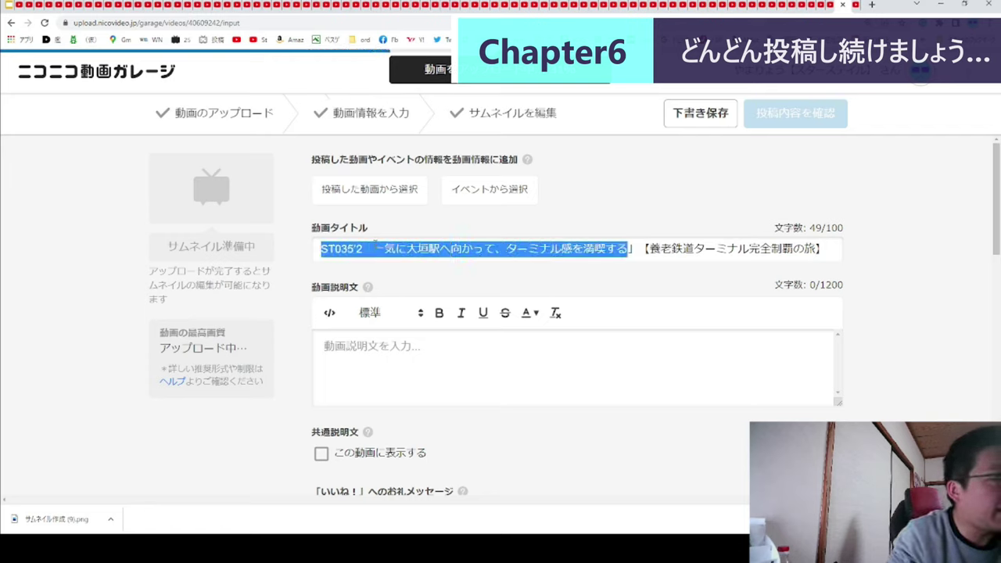
key("BackSpace")
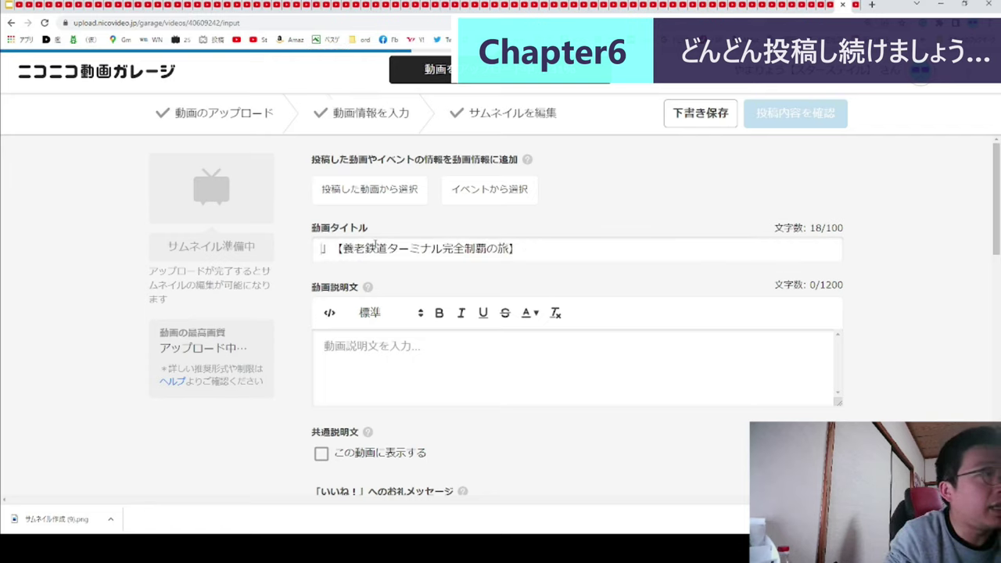
Overwrite the video information with that of the already posted video ST035'1.
left_click(365, 203)
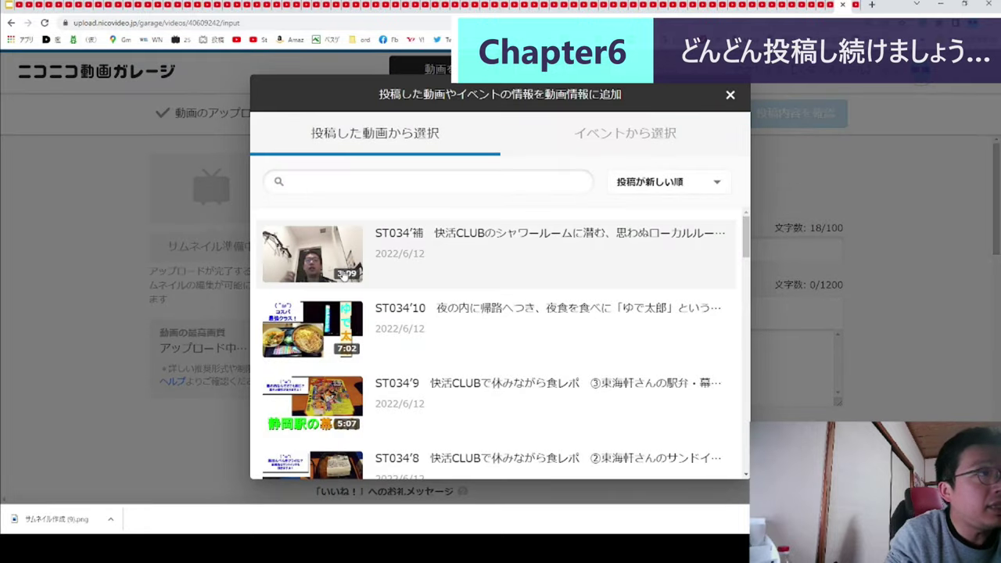
scroll(431, 281, "down", 8)
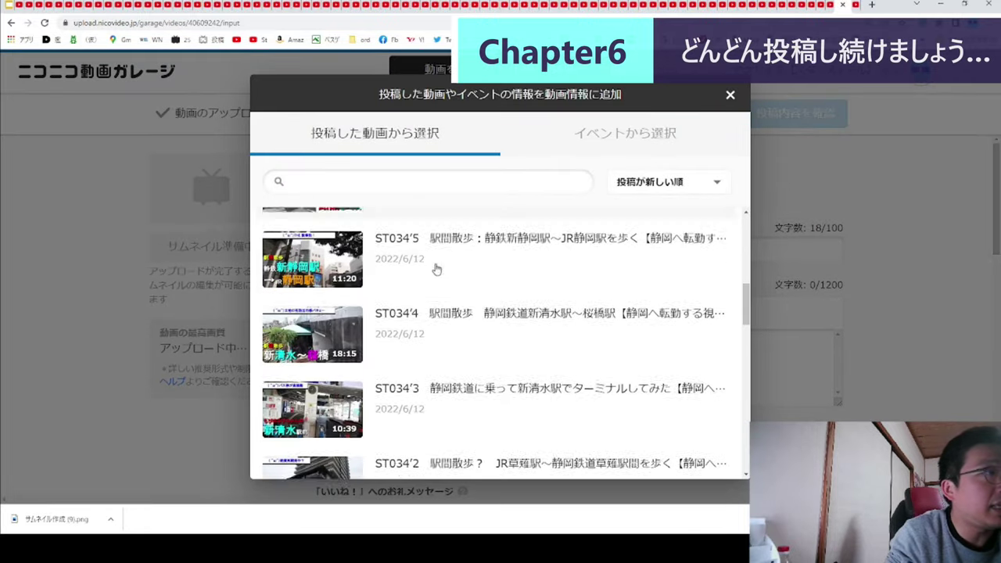
scroll(436, 268, "down", 1)
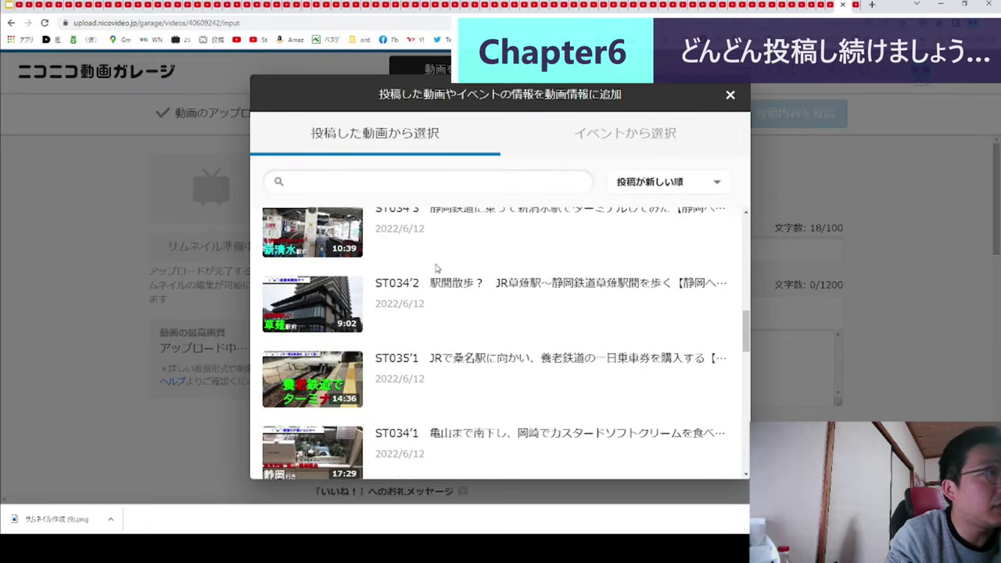
left_click(320, 379)
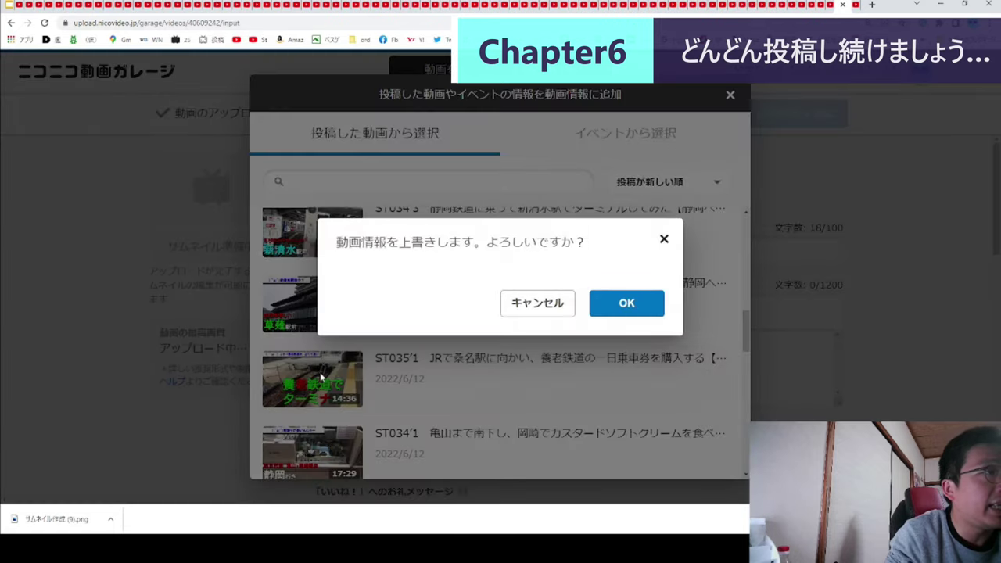
left_click(654, 311)
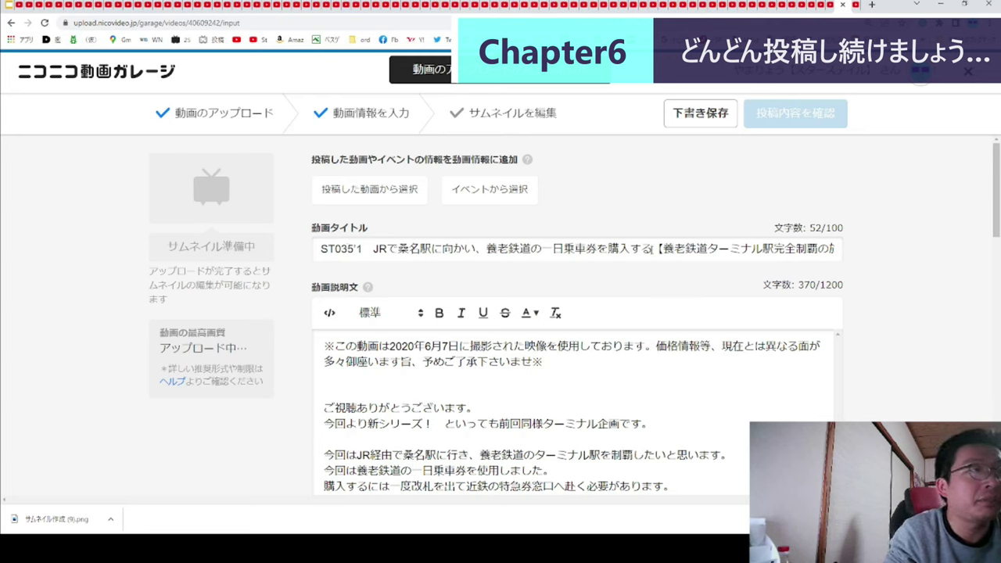
Replace the part of the title before the bracketed series name with "ST035'2 一気に大垣駅へ向かって、ターミナル感を満喫する".
left_click_drag(653, 248, 134, 231)
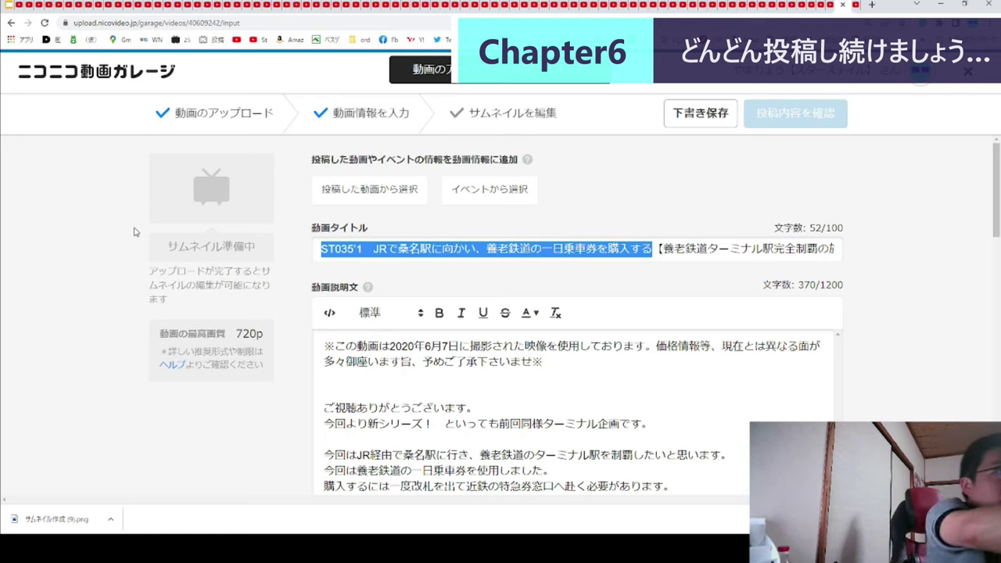
type("ST035'2　一気に大垣駅へ向かって、ターミナル感を満喫する")
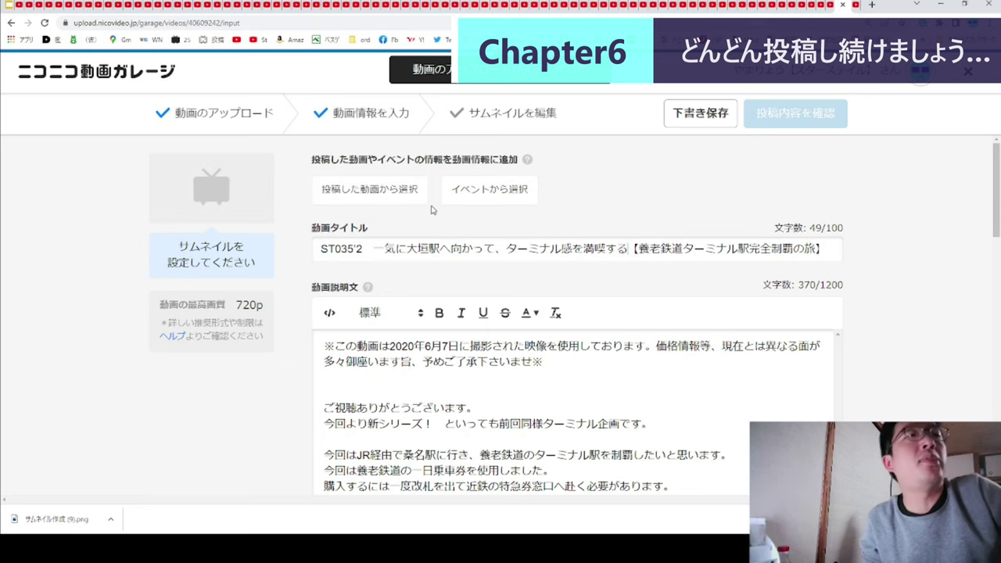
scroll(560, 317, "down", 1)
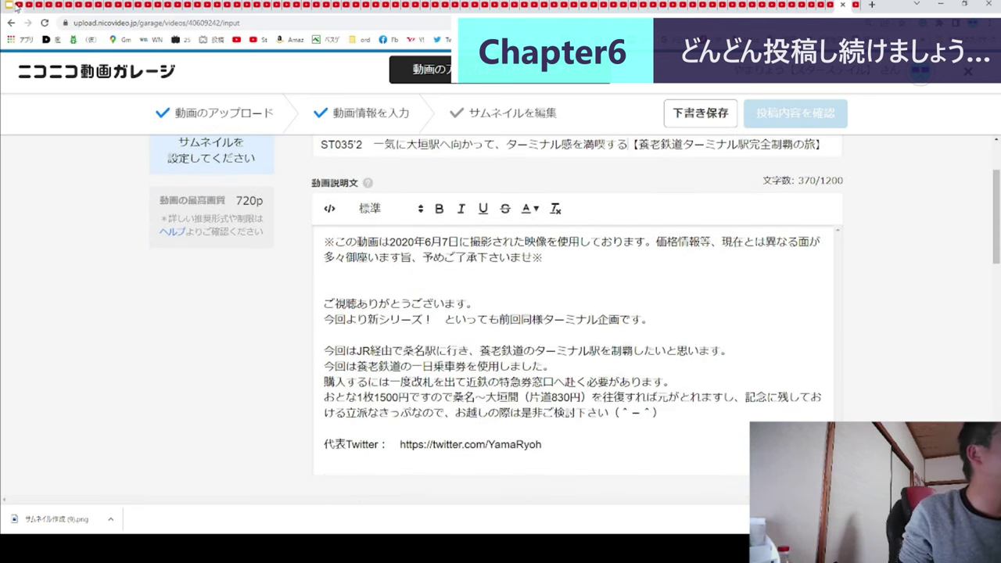
Switch to the video's YouTube Studio details and copy the closing description text from "ご視聴ありがとうございます。" through the Twitter link.
left_click(18, 7)
scroll(302, 282, "down", 5)
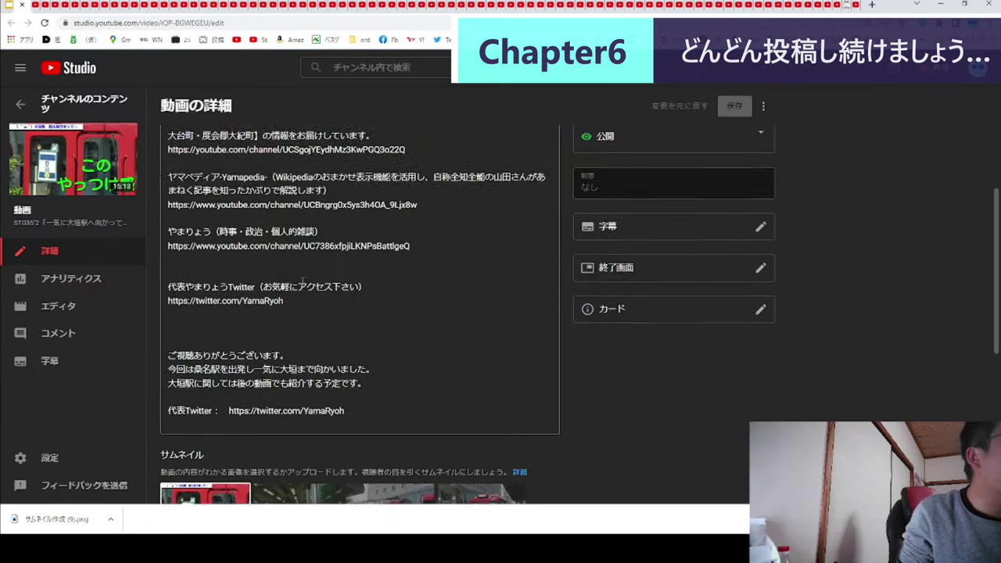
scroll(302, 281, "up", 4)
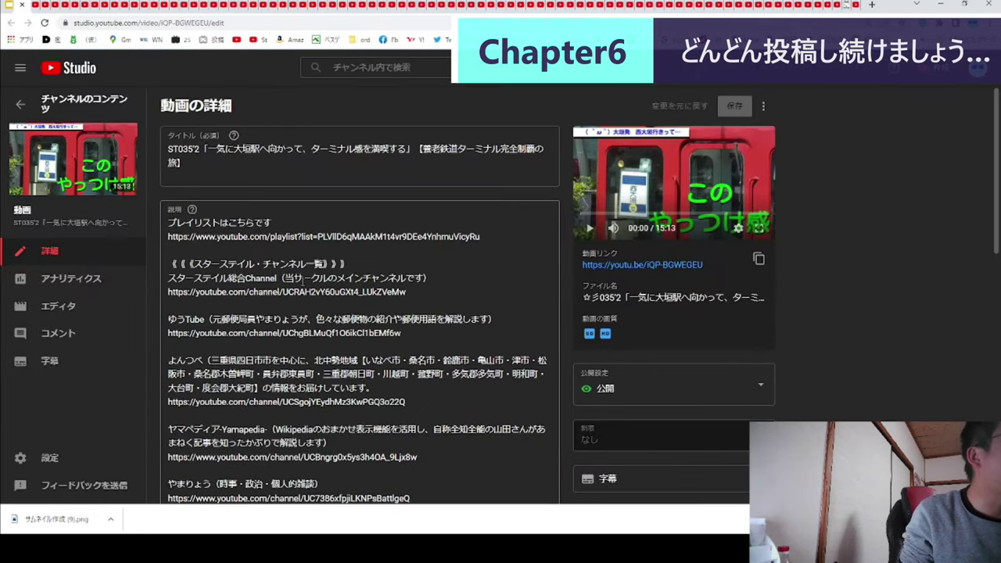
scroll(302, 281, "down", 4)
left_click_drag(269, 267, 464, 345)
key("ctrl+c")
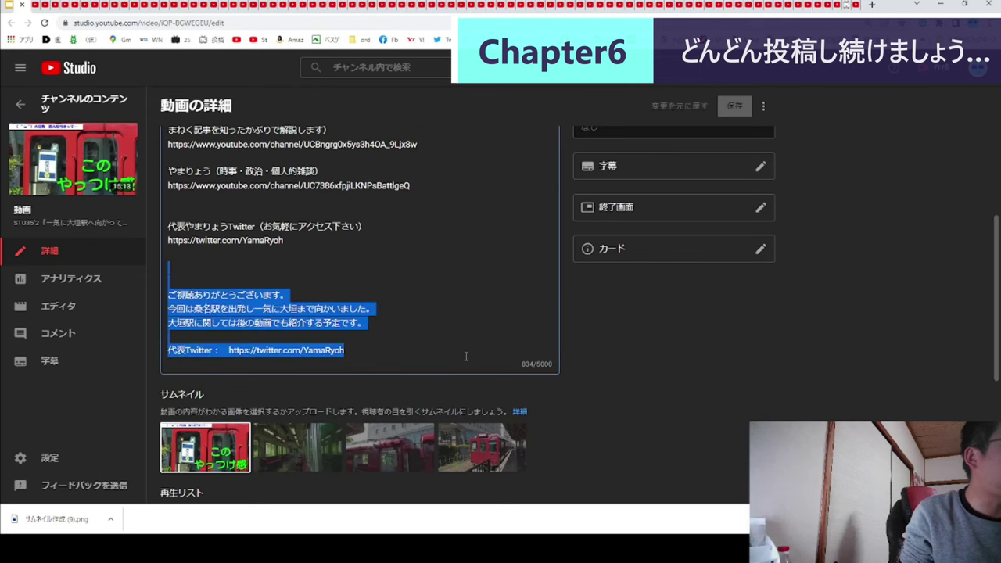
Back in the Niconico post, replace the description below the ※ note with the copied text and delete the surplus blank lines.
left_click(848, 7)
left_click_drag(452, 293, 627, 443)
key("ctrl+v")
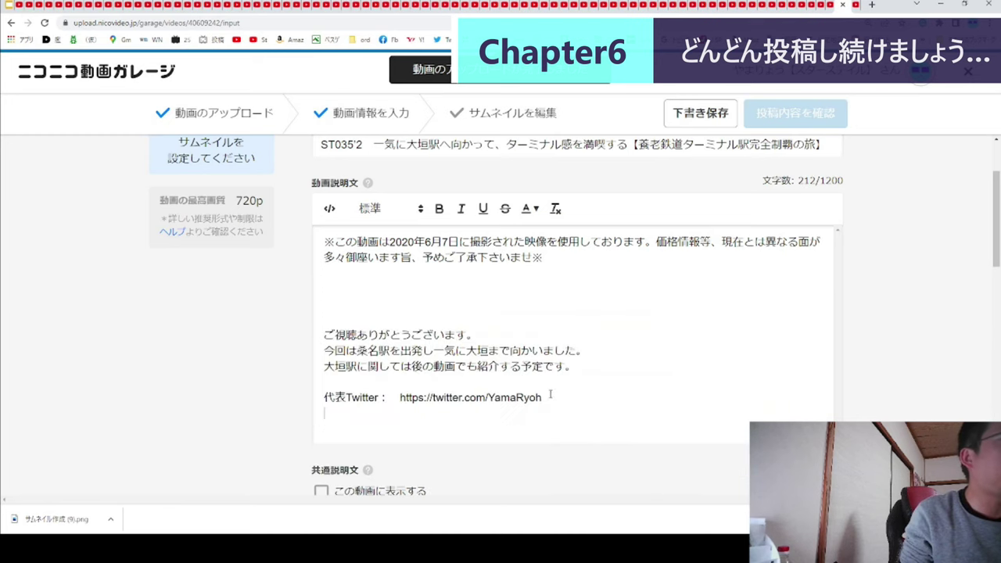
key("Delete")
key("Delete")
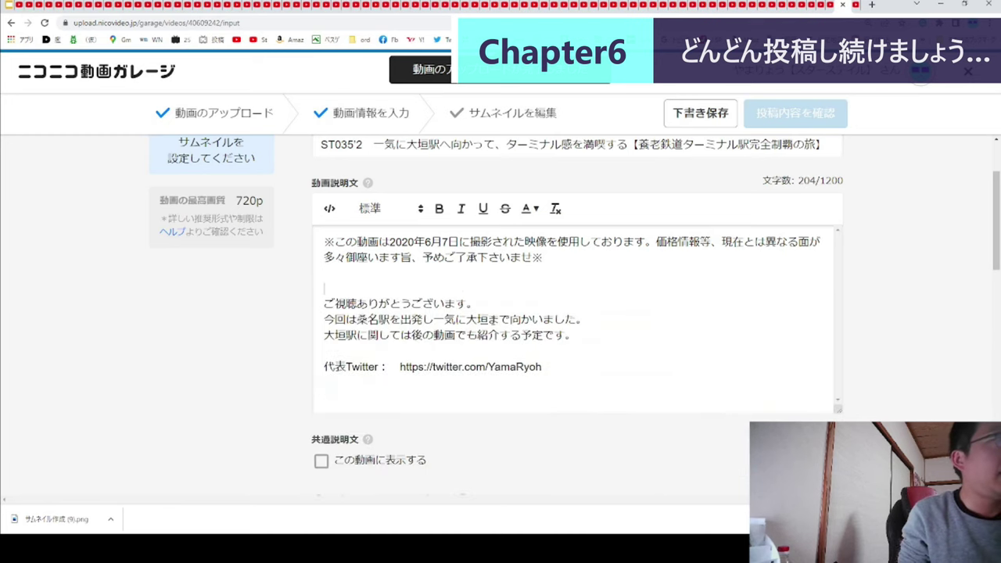
Enable showing the common description text (共通説明文) on this video.
scroll(309, 274, "down", 3)
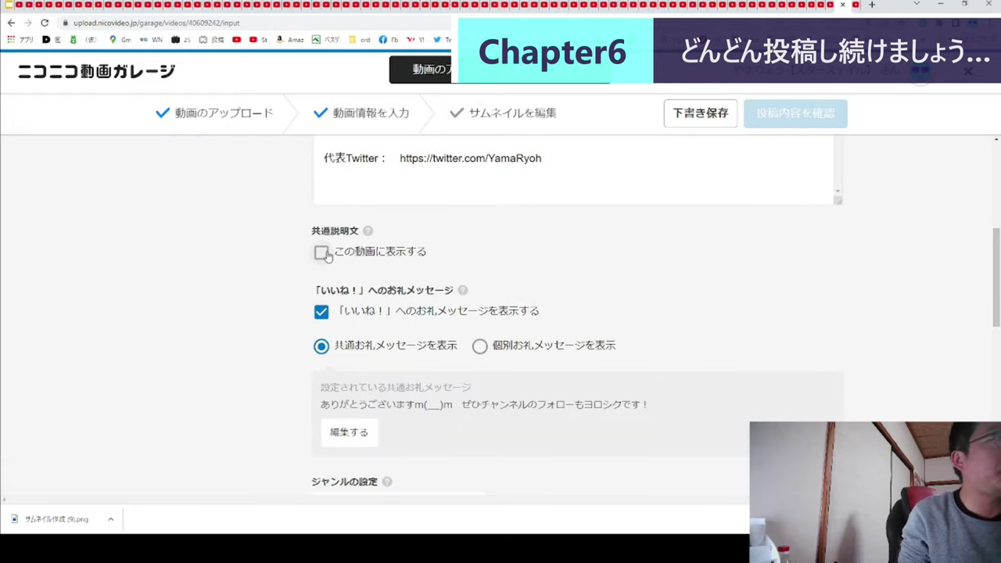
left_click(321, 252)
scroll(267, 270, "down", 1)
scroll(267, 271, "up", 2)
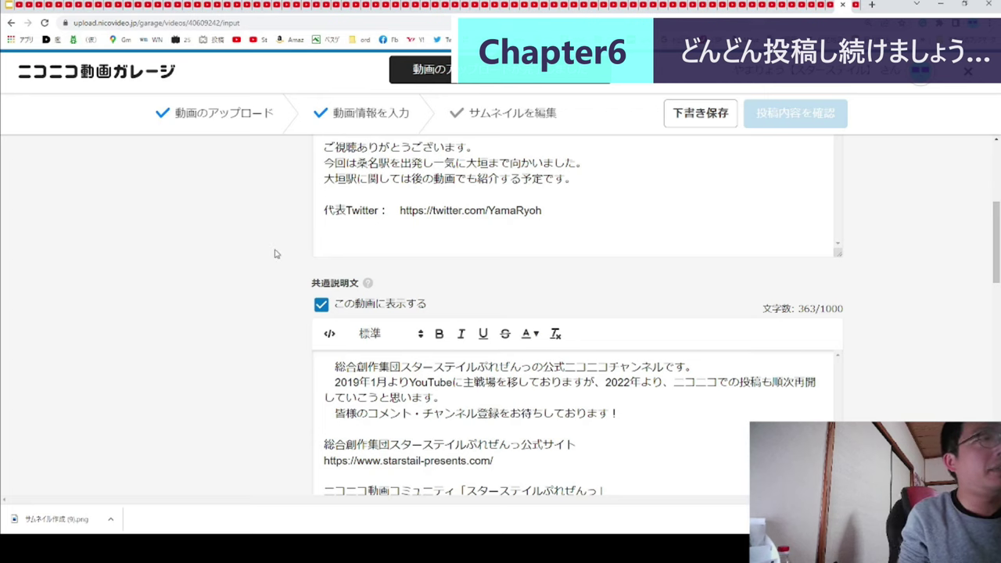
Remove the tags 三重県 and 桑名駅 from the video.
scroll(275, 252, "down", 9)
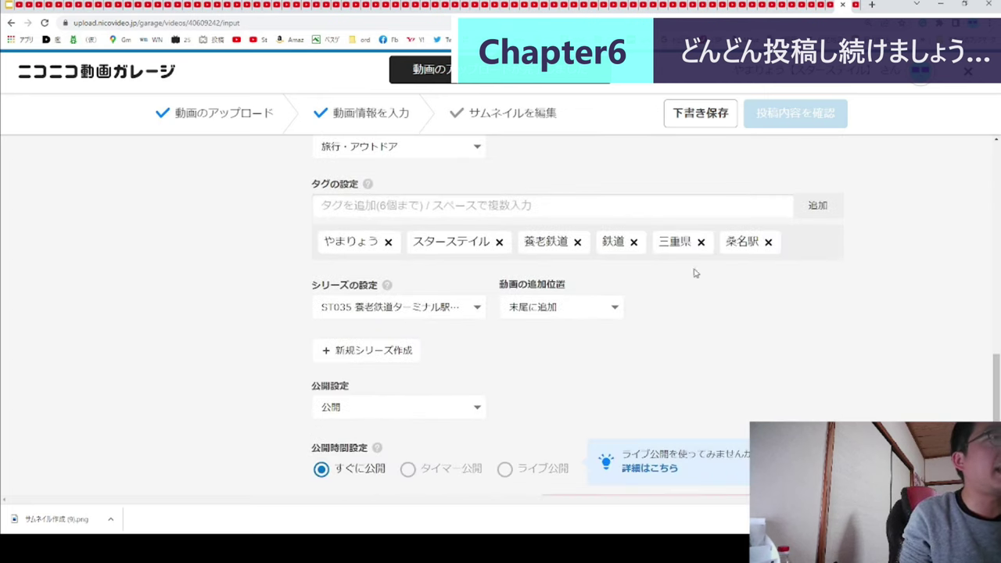
scroll(806, 293, "up", 10)
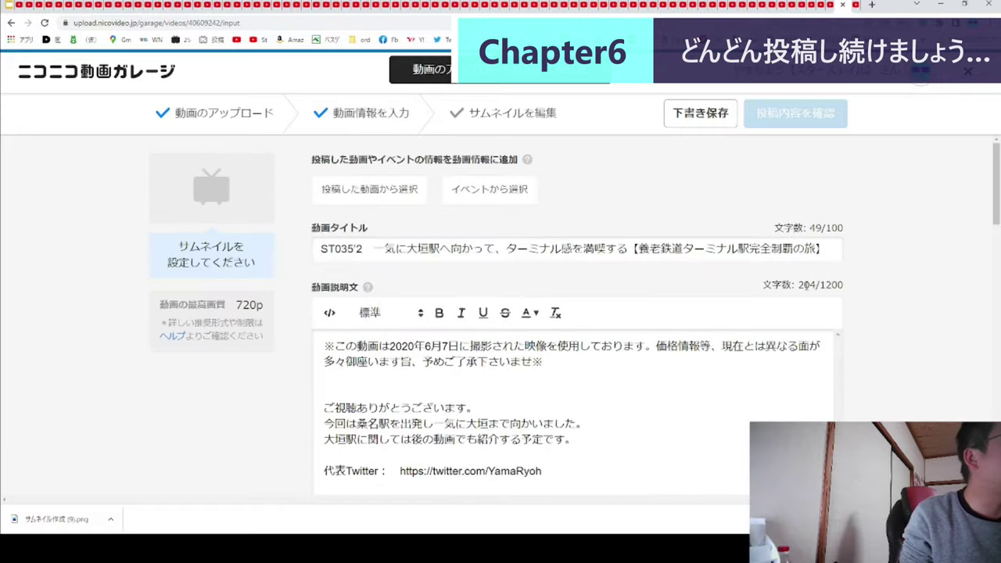
scroll(650, 238, "down", 10)
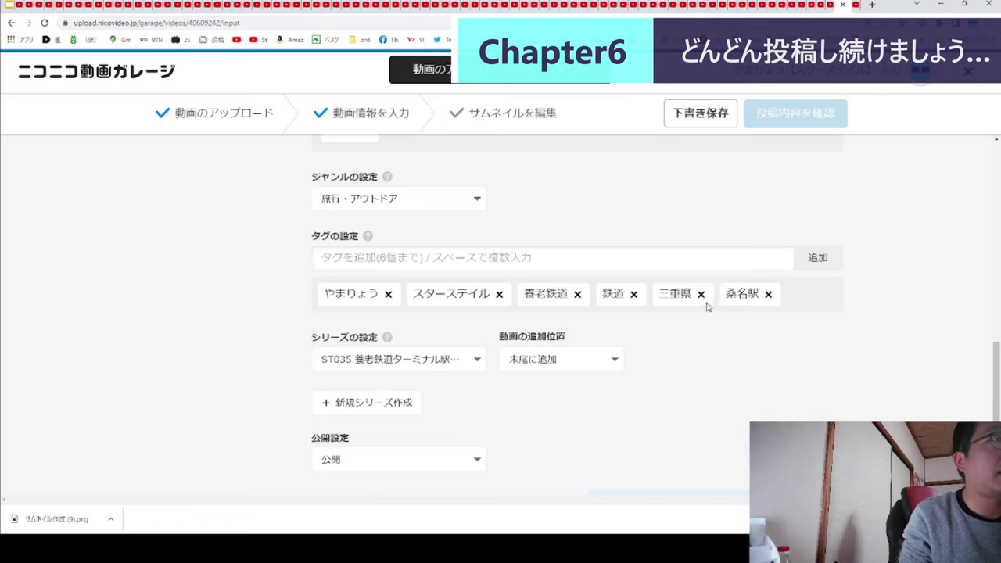
left_click(700, 295)
left_click(700, 294)
Add the tags 岐阜県 and 大垣駅 to the video.
left_click(658, 264)
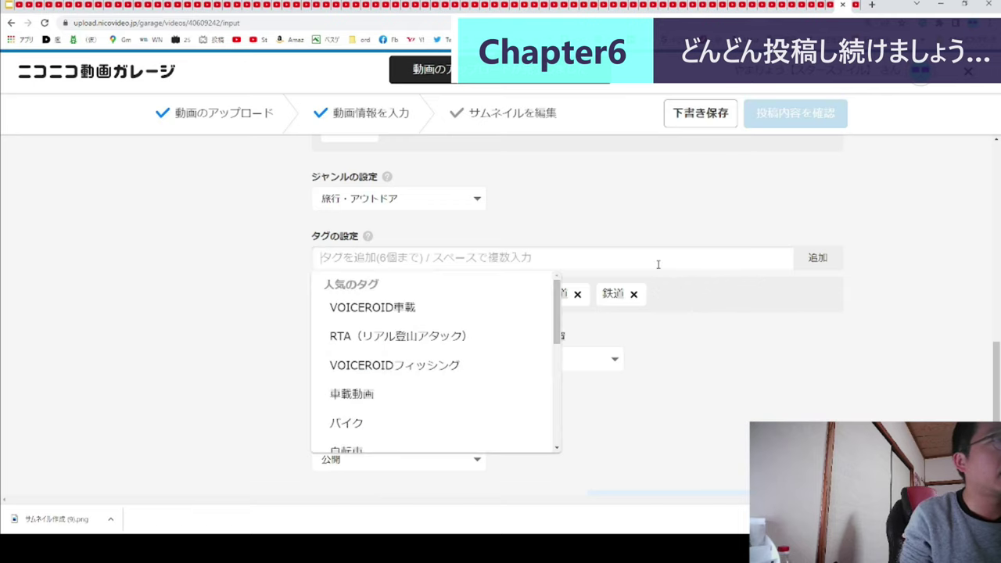
type("岐阜県")
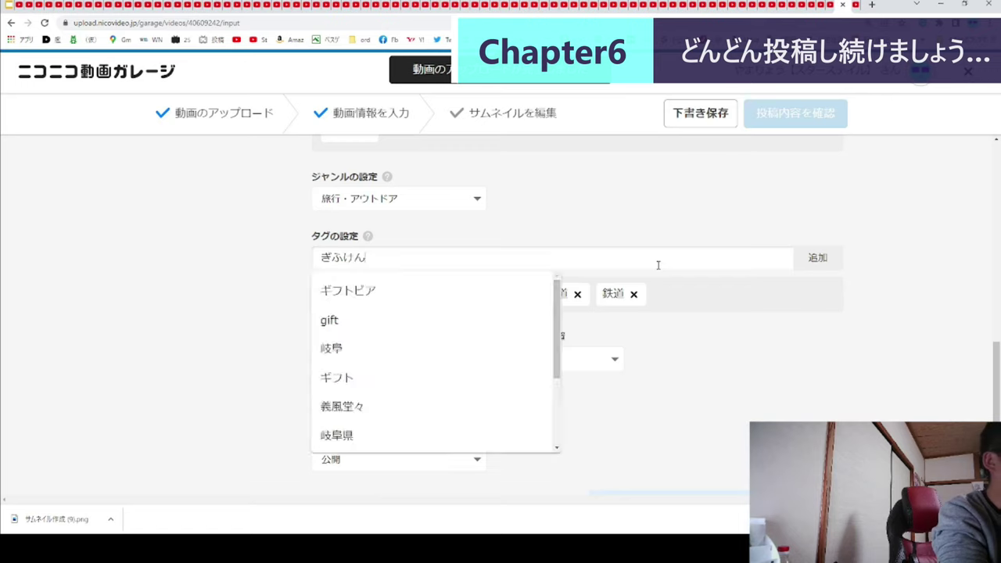
left_click(818, 258)
type("大垣駅")
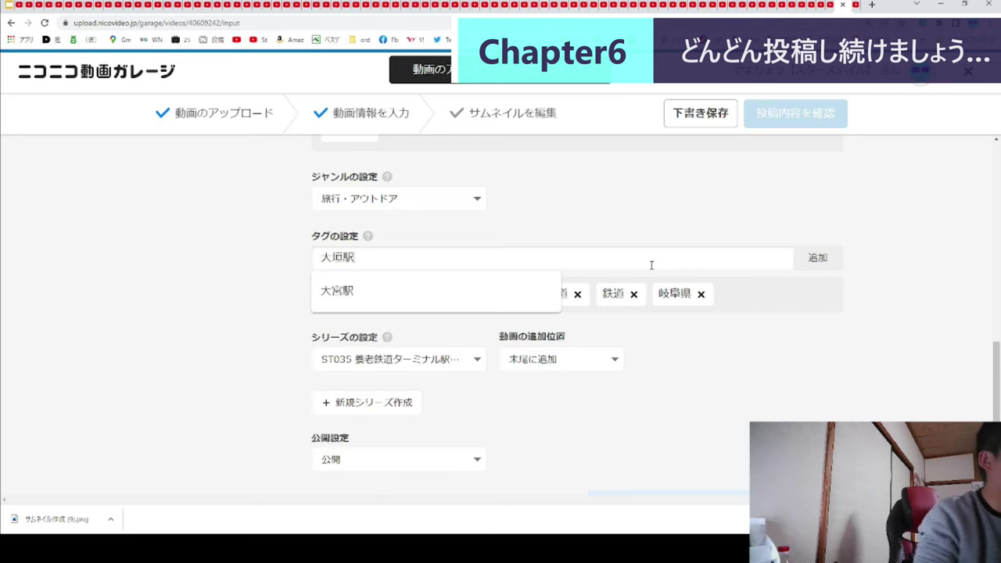
left_click(819, 258)
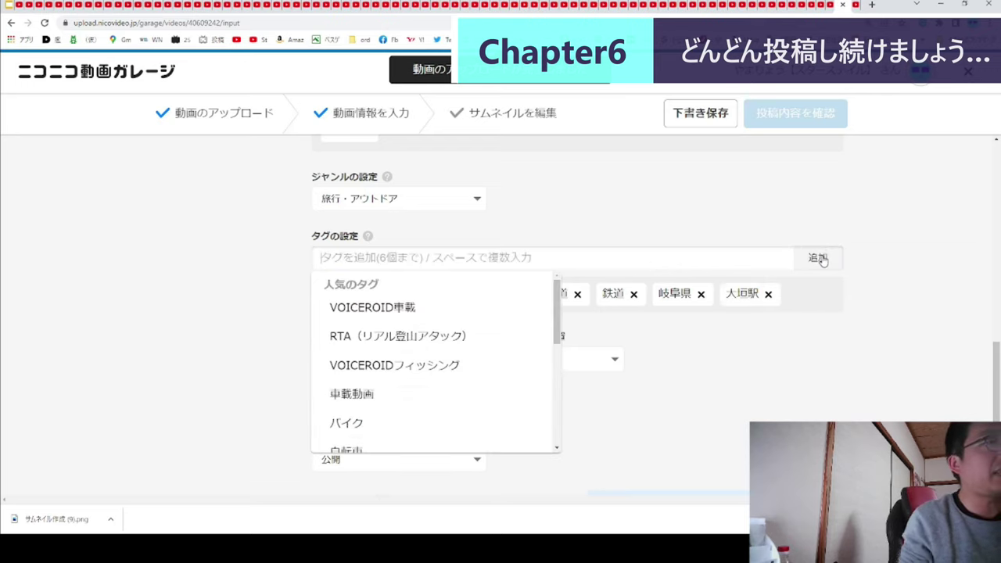
left_click(803, 412)
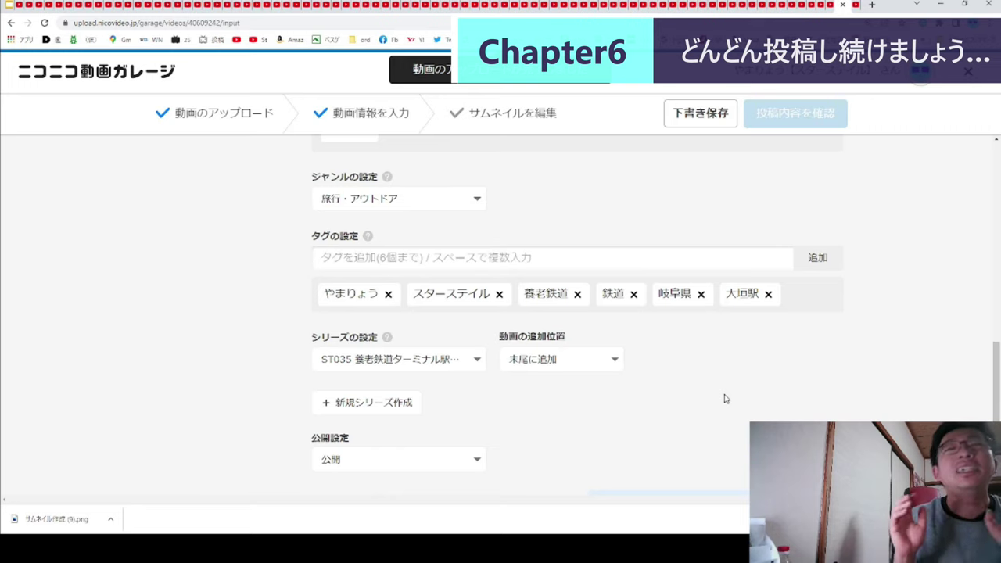
Register the video to a community and select スターステイル・ぷれぜんっコミュニティ.
scroll(678, 381, "down", 3)
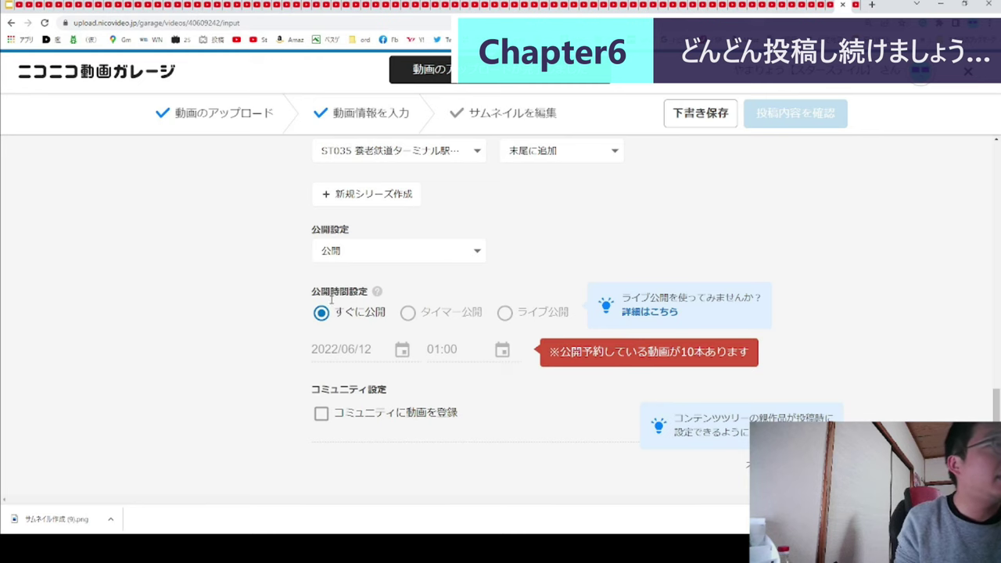
left_click(334, 412)
scroll(389, 359, "down", 2)
left_click(409, 305)
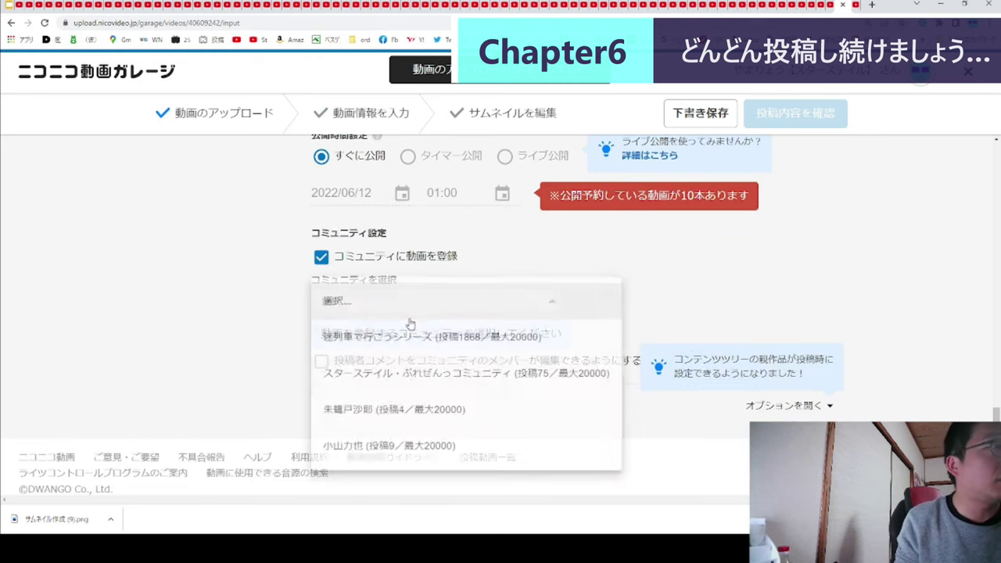
left_click(420, 381)
Open the thumbnail selection for the ST035'2 video.
scroll(191, 331, "up", 15)
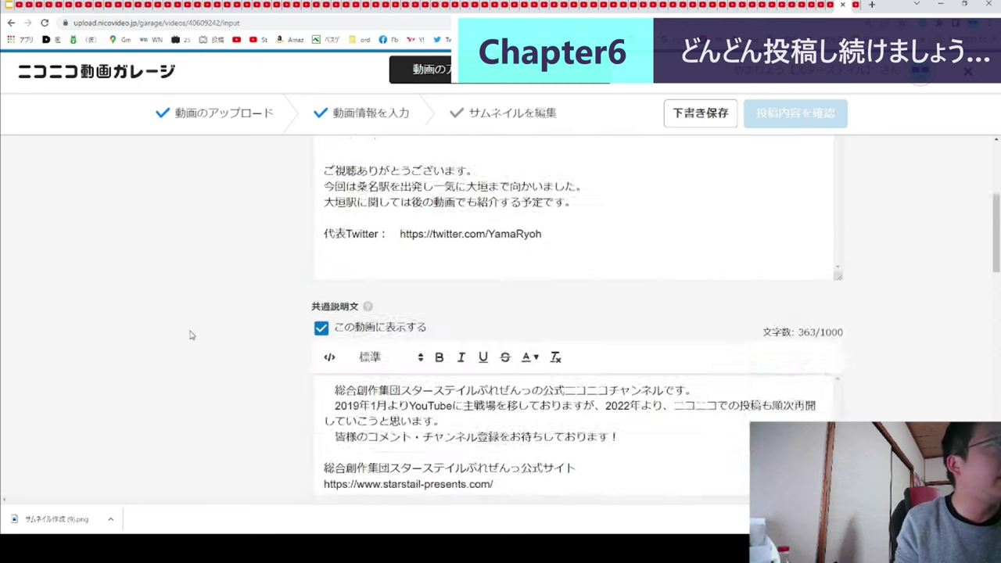
mouse_move(221, 189)
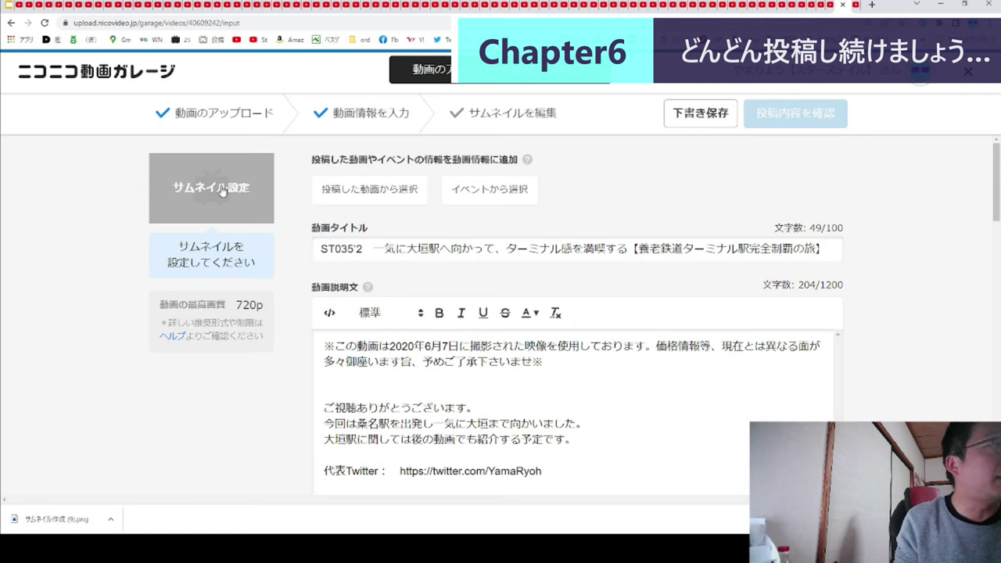
left_click(222, 189)
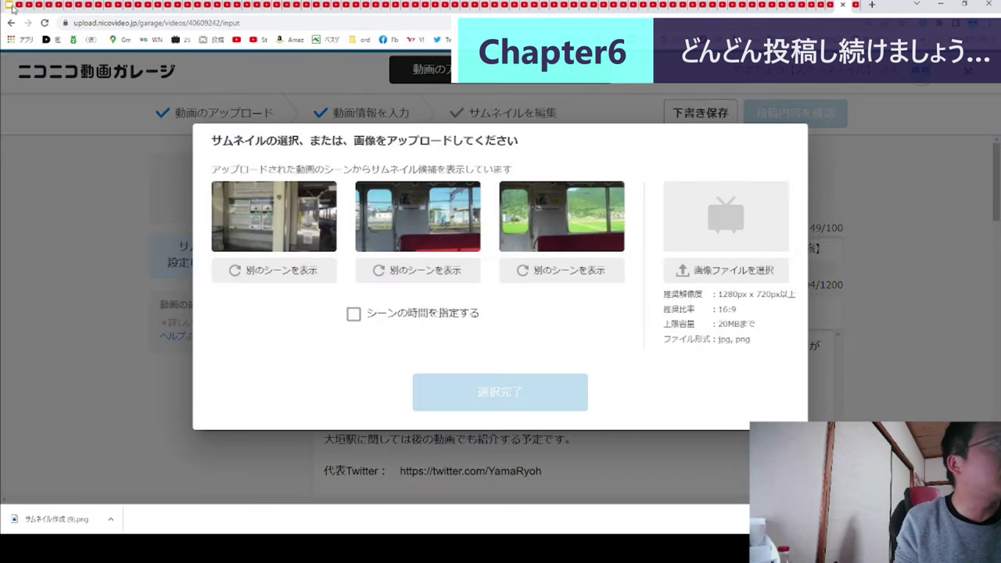
Switch to the サムネイル作成 presentation in Google Slides and download slide 137, このやっつけ感, as a PNG image.
left_click(12, 9)
left_click(68, 197)
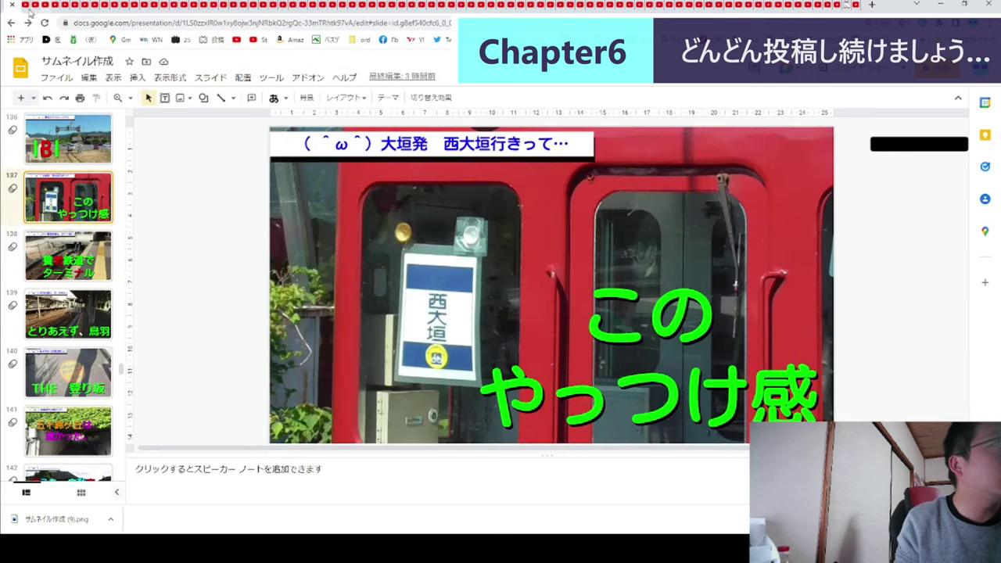
left_click(28, 8)
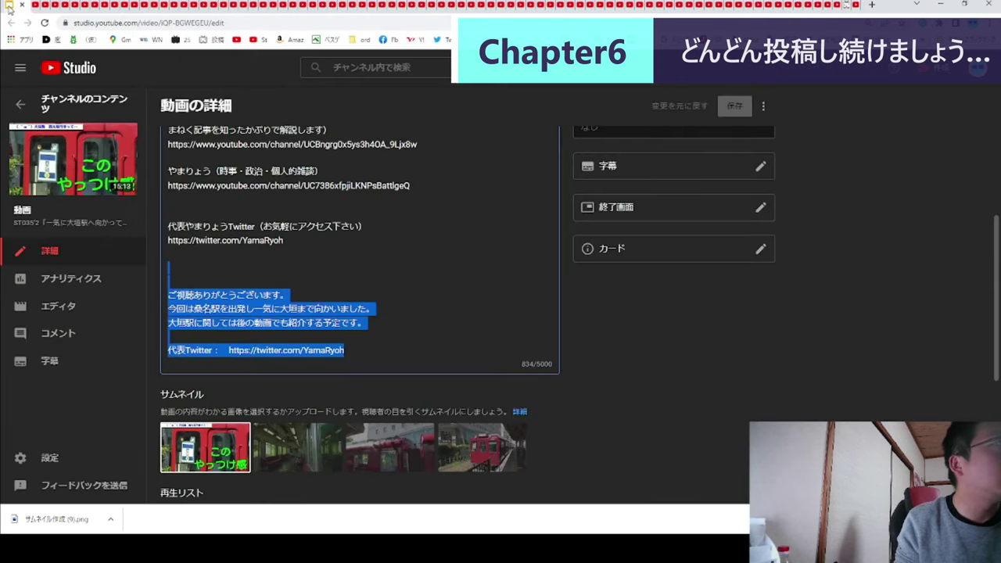
left_click(9, 8)
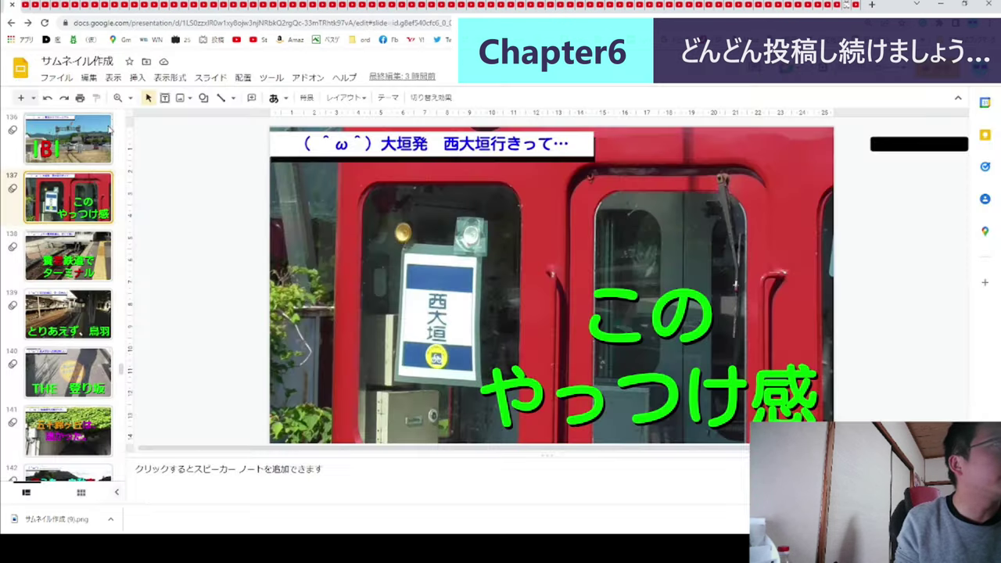
left_click(56, 77)
mouse_move(134, 230)
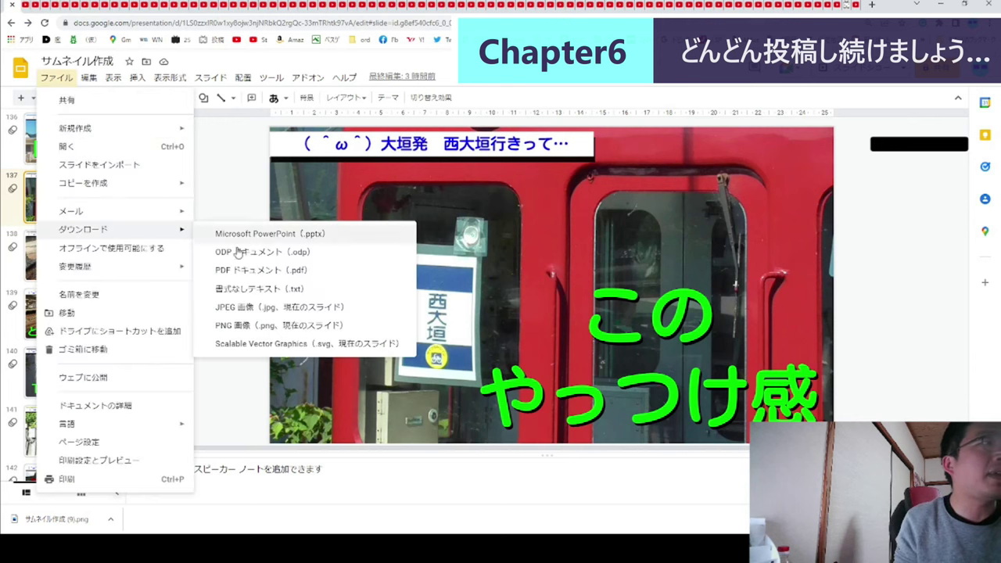
left_click(319, 335)
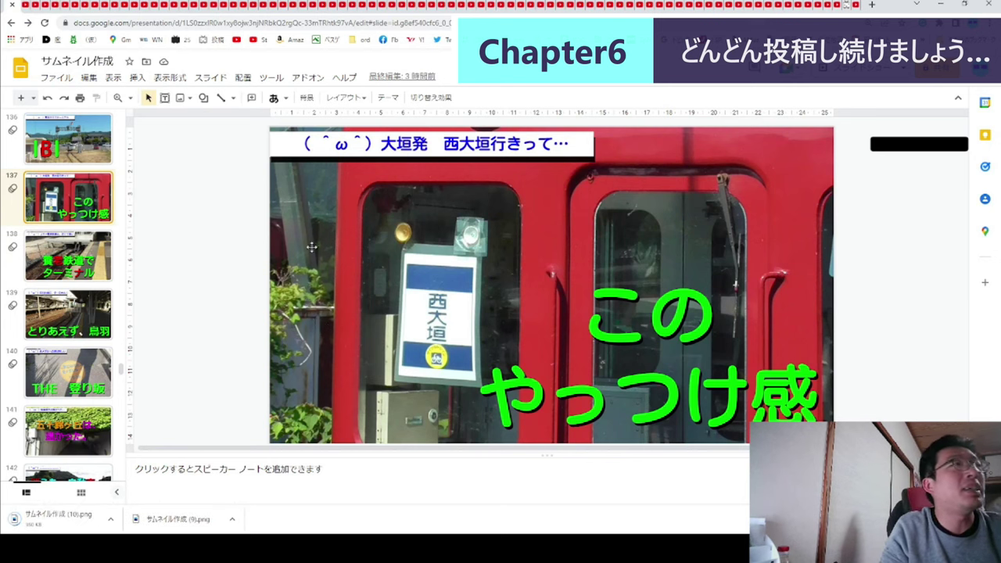
Back in the Niconico post, upload サムネイル作成 (10).png and set it as the video's thumbnail.
left_click(846, 5)
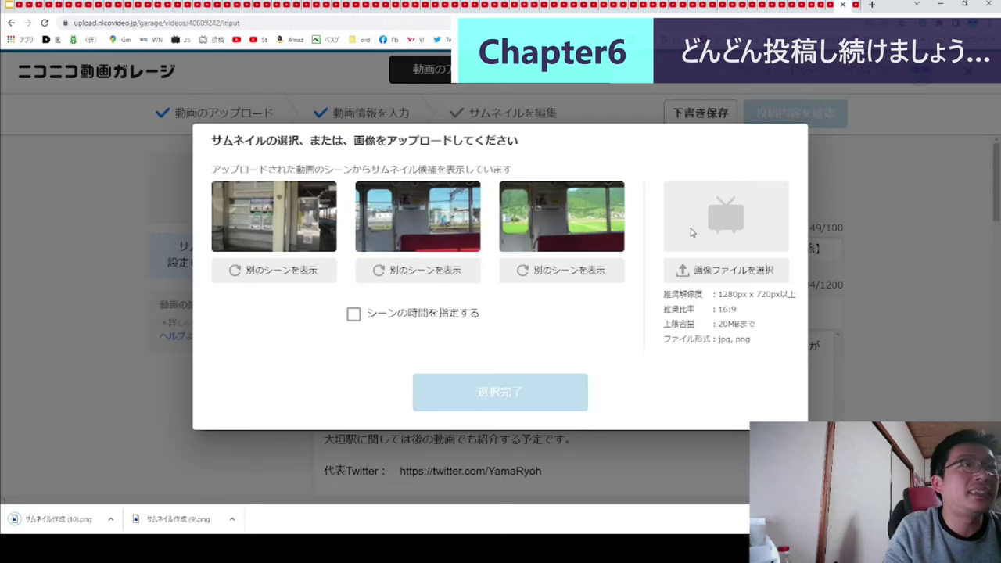
left_click(746, 274)
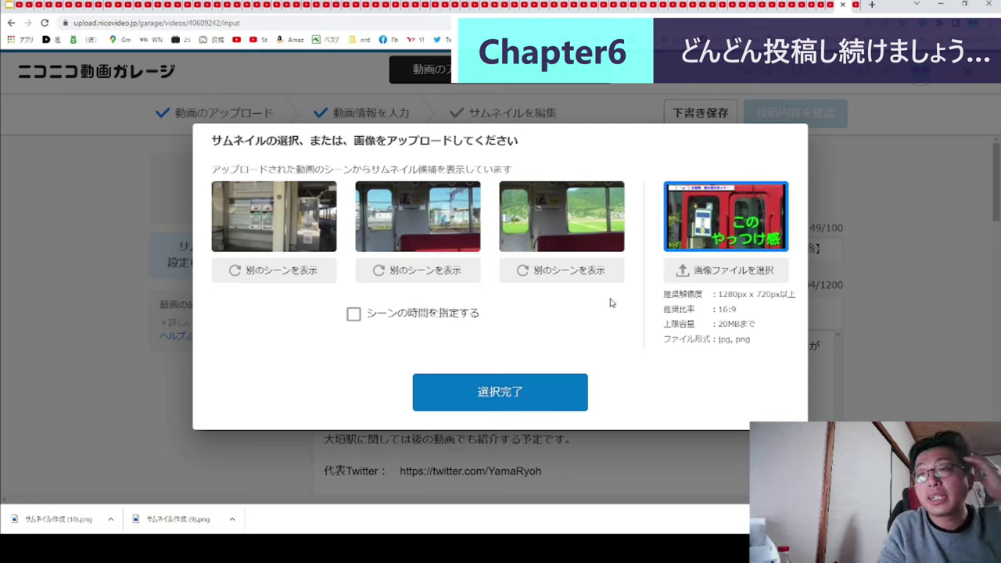
left_click(559, 394)
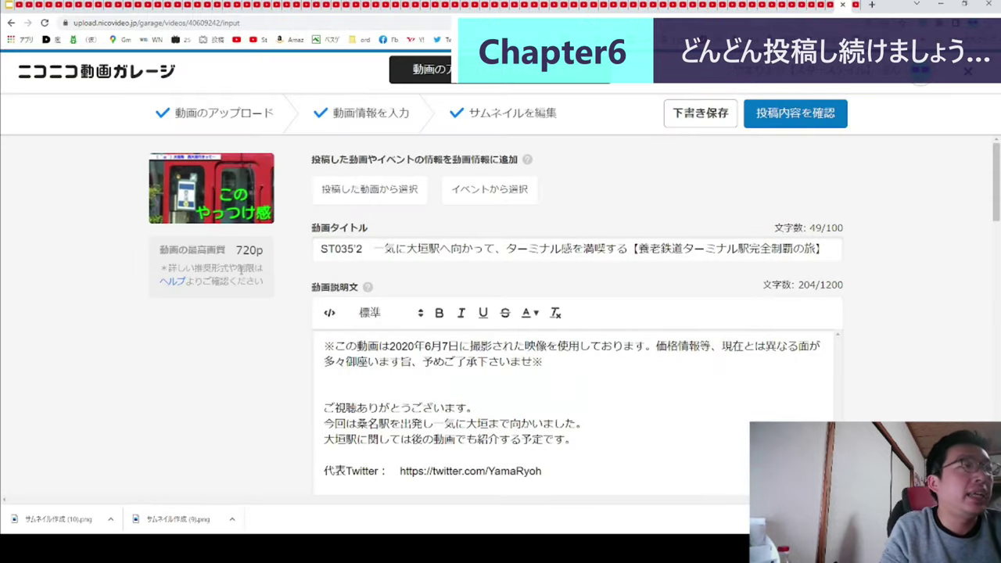
Review the post's title, descriptions, thank-you message, genre, tags, series, publishing and community settings.
scroll(241, 270, "down", 2)
scroll(241, 270, "down", 10)
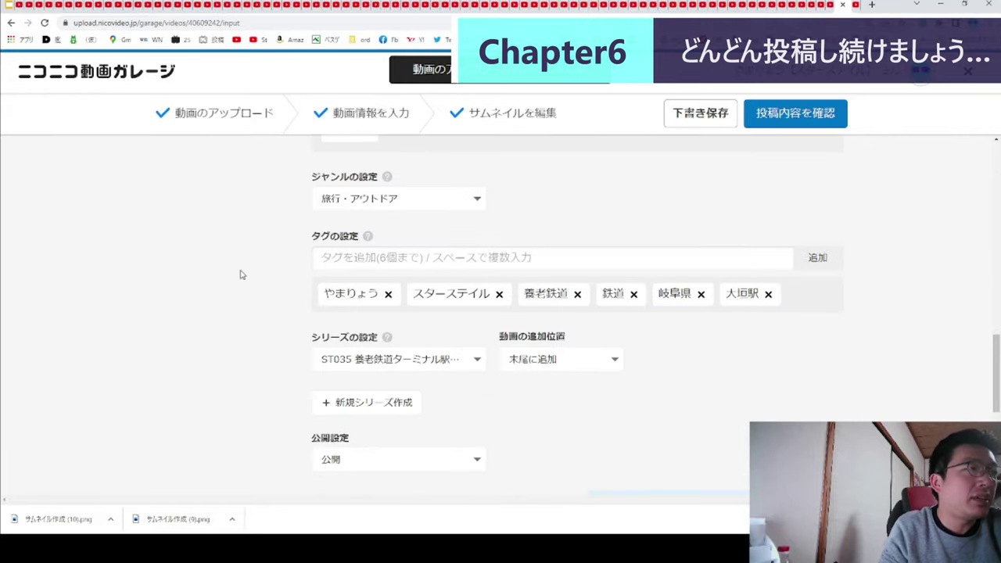
scroll(241, 274, "down", 3)
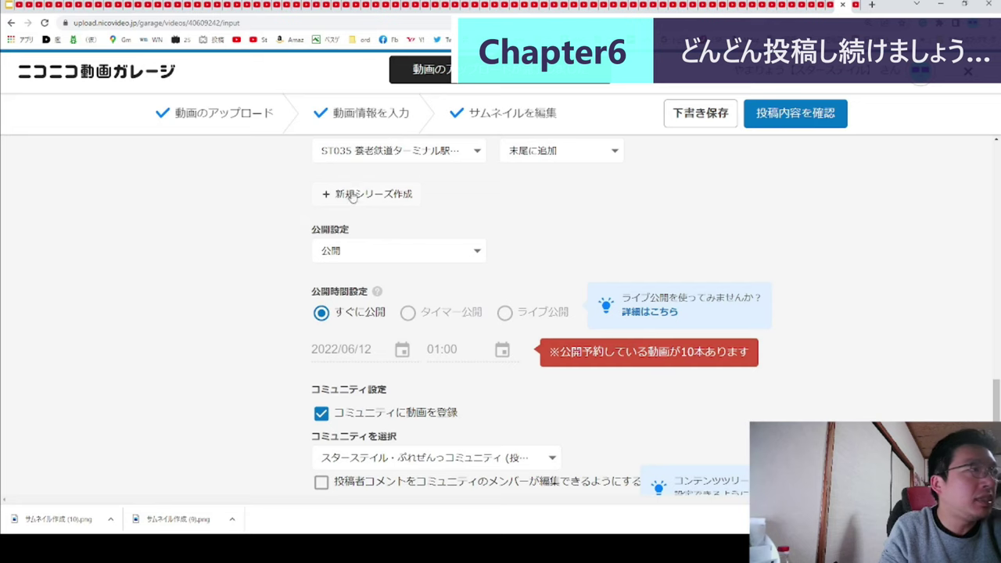
scroll(366, 264, "up", 2)
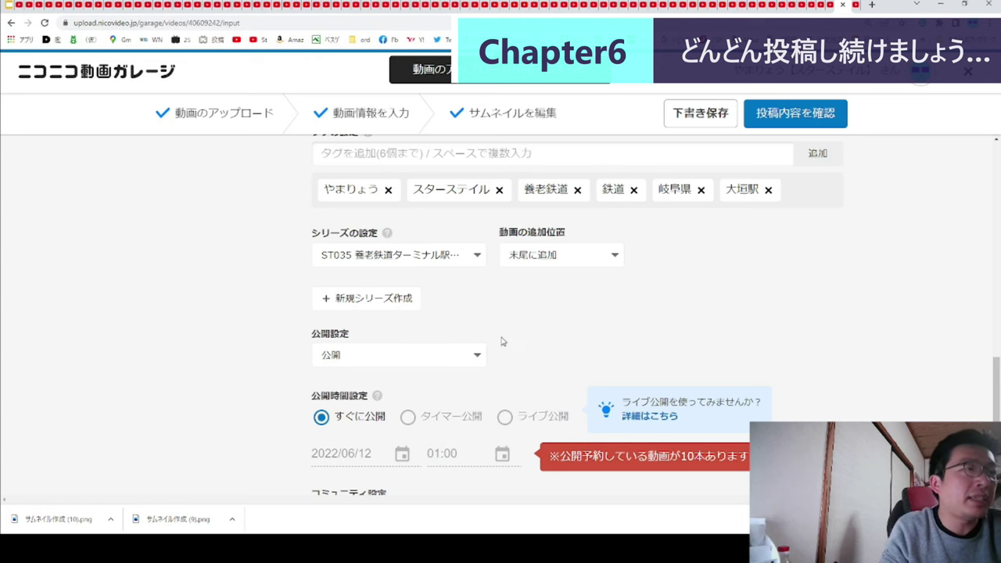
scroll(504, 342, "down", 3)
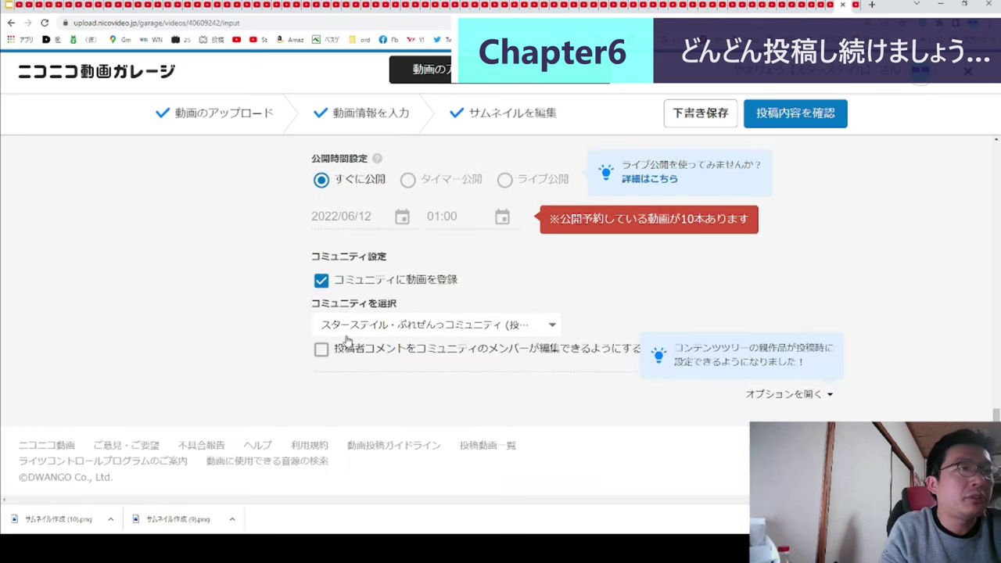
scroll(352, 340, "up", 4)
scroll(348, 335, "up", 1)
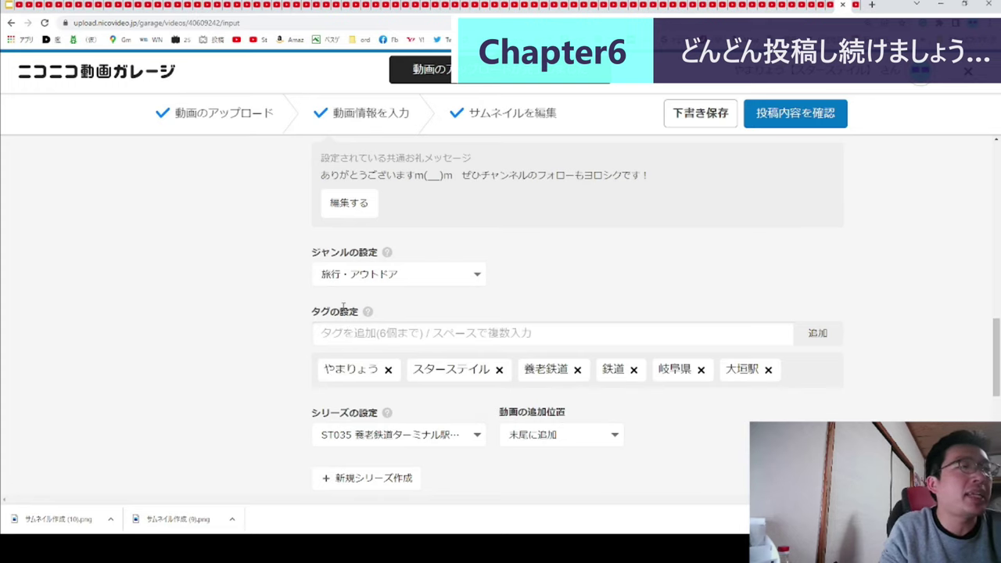
scroll(342, 306, "up", 5)
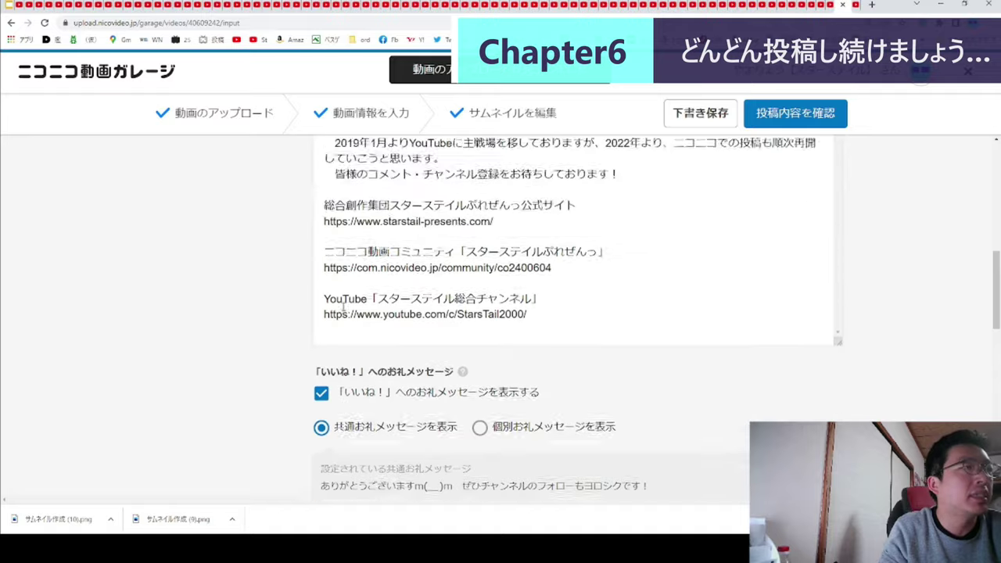
scroll(343, 306, "up", 2)
scroll(343, 306, "down", 7)
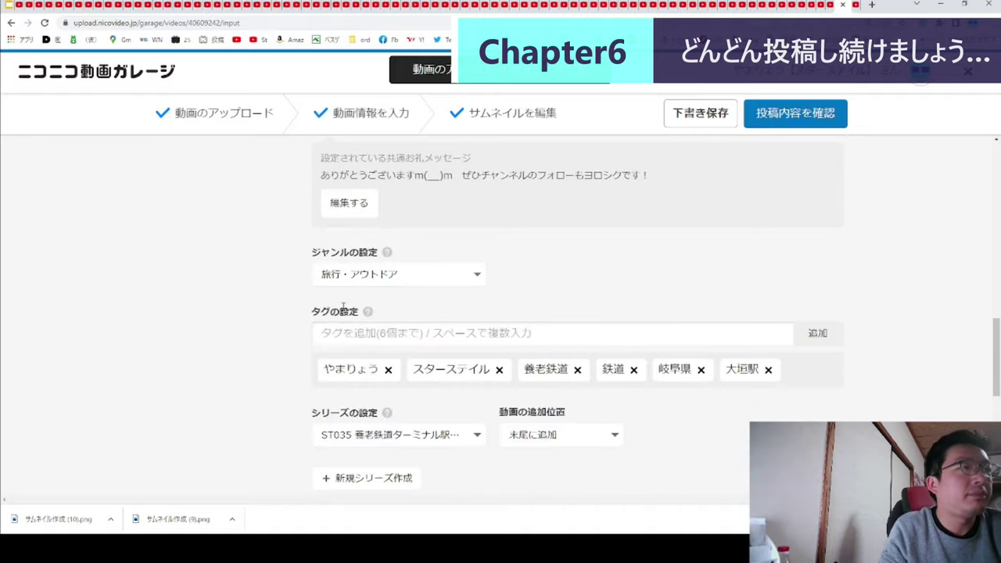
scroll(342, 306, "down", 4)
scroll(343, 306, "up", 8)
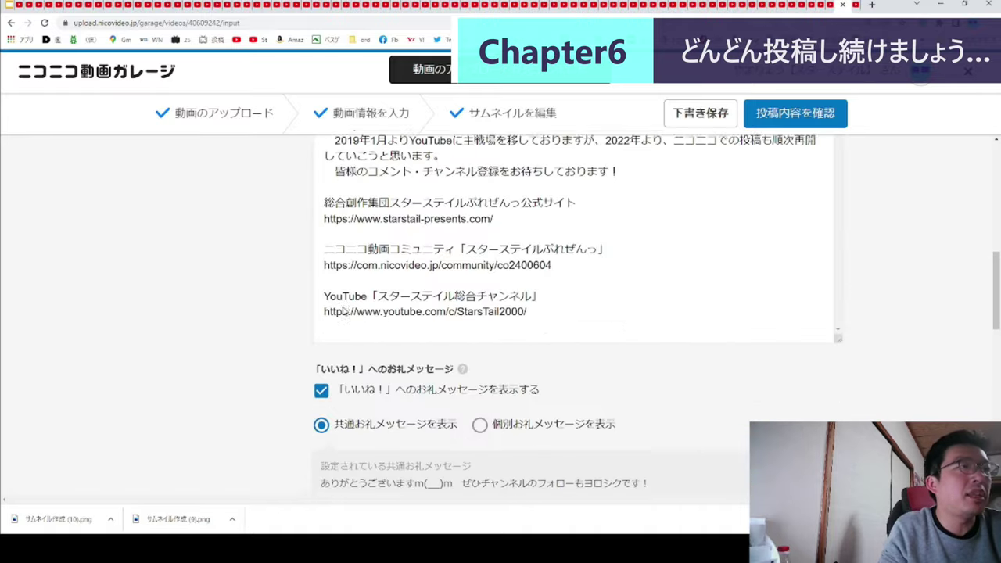
scroll(341, 311, "up", 2)
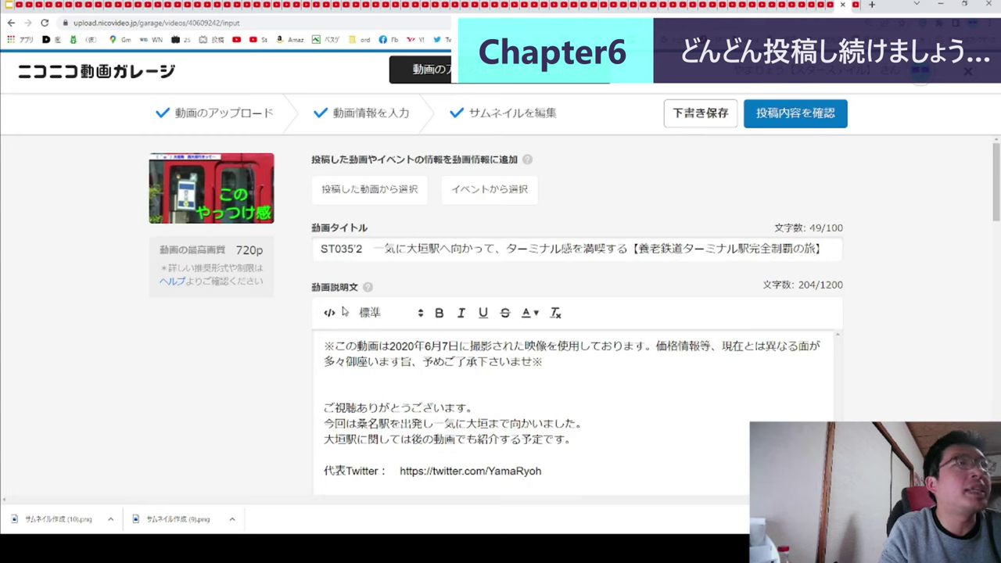
Proceed to the confirmation of the ST035'2 video and post it with e-mail notification of completion enabled.
left_click(808, 129)
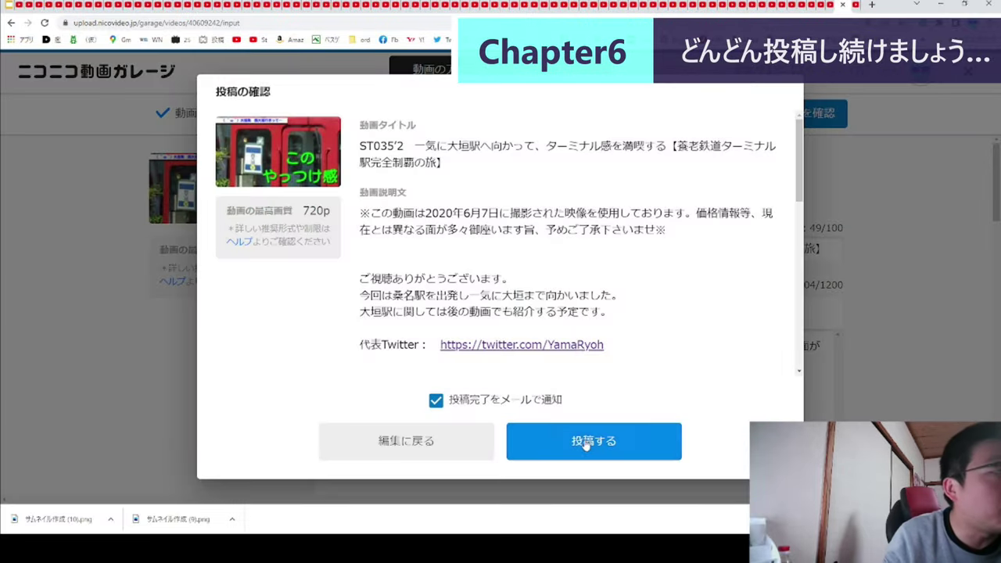
left_click(589, 443)
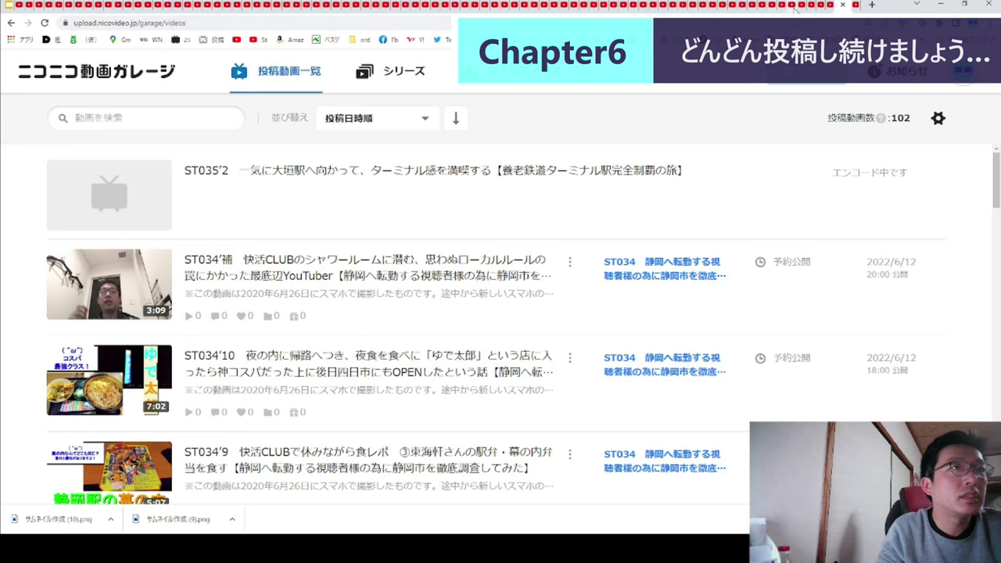
left_click(614, 8)
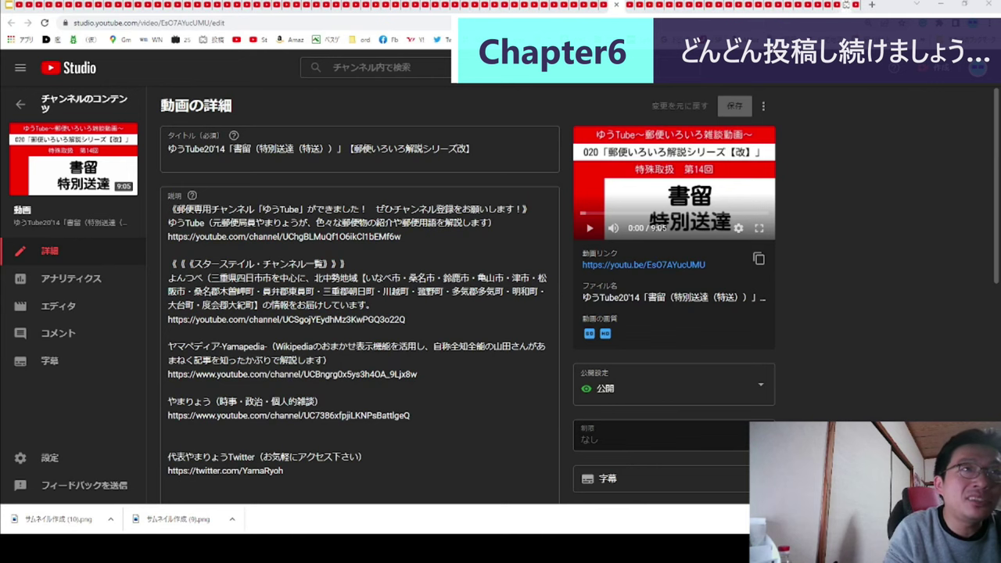
left_click(837, 4)
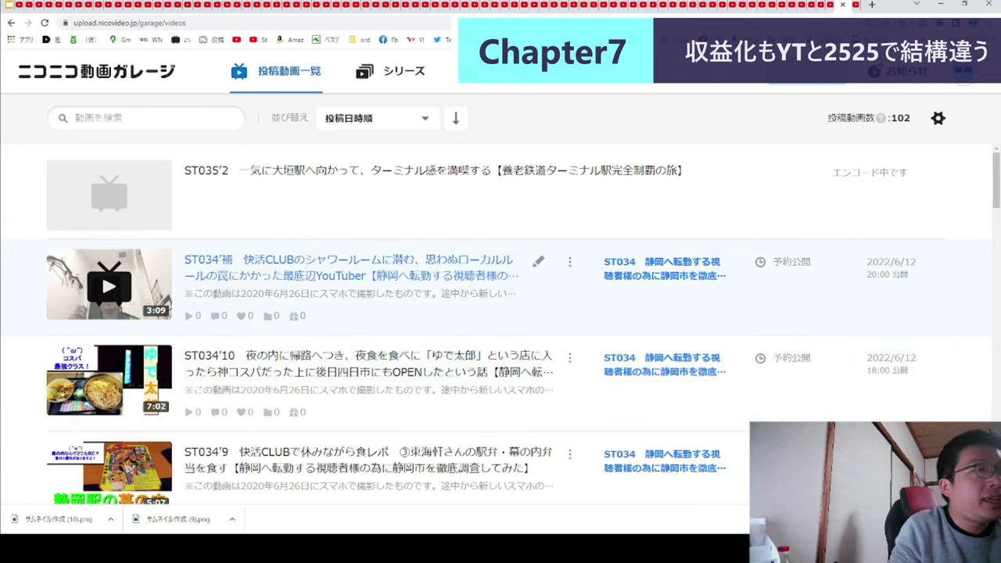
left_click(570, 262)
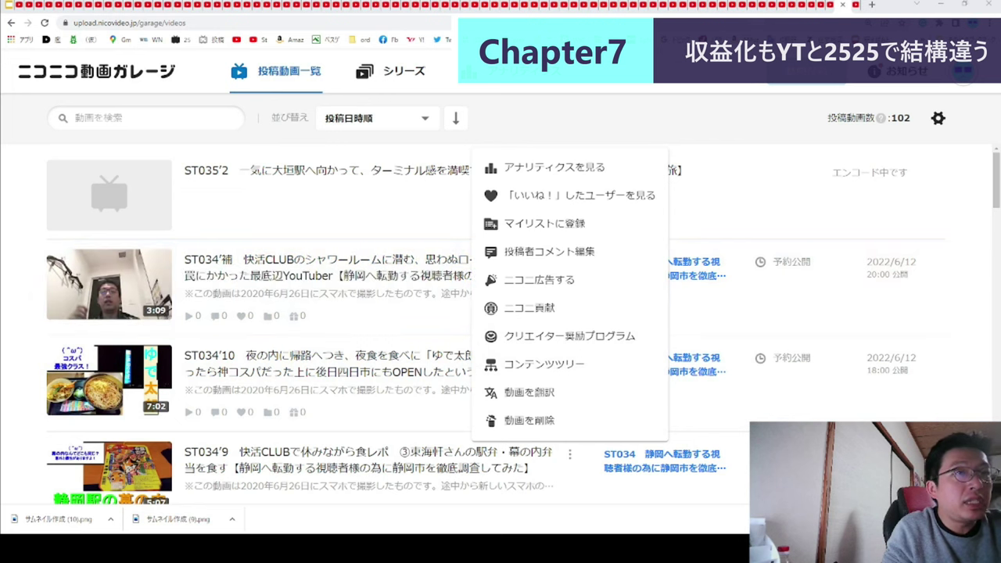
left_click(992, 199)
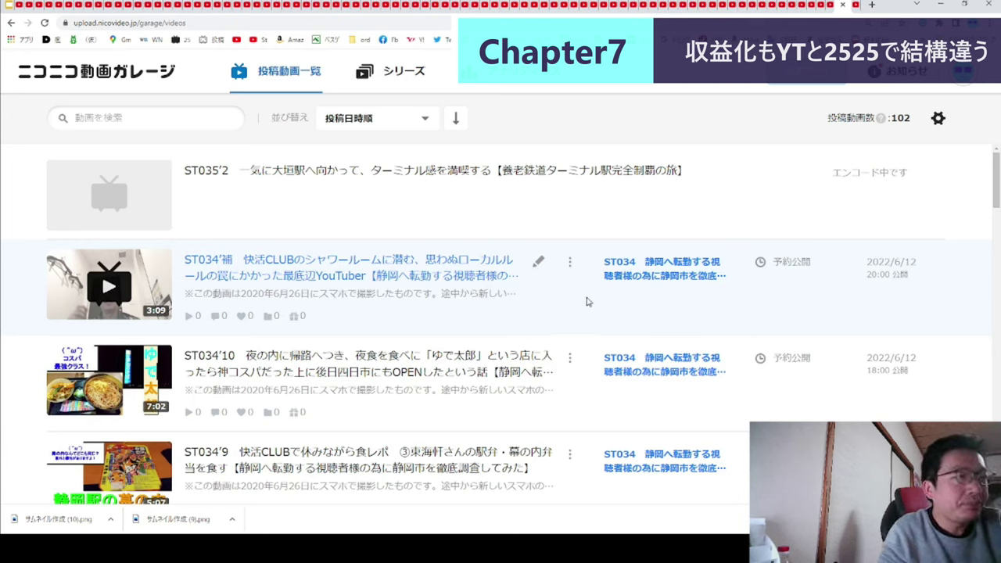
Open the content tree of the ST034'補 快活CLUB video in Niconi Commons for editing.
left_click(570, 262)
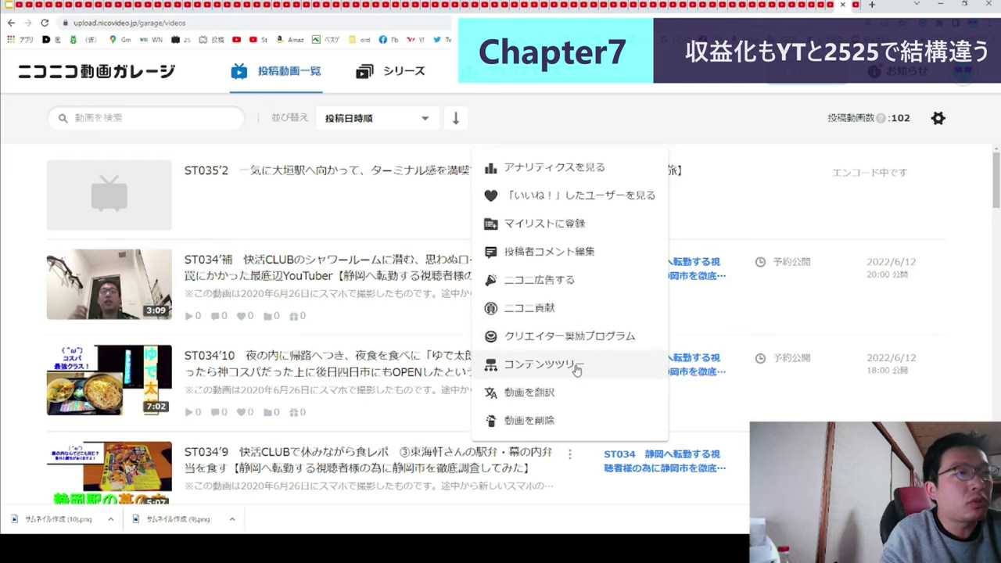
left_click(576, 367)
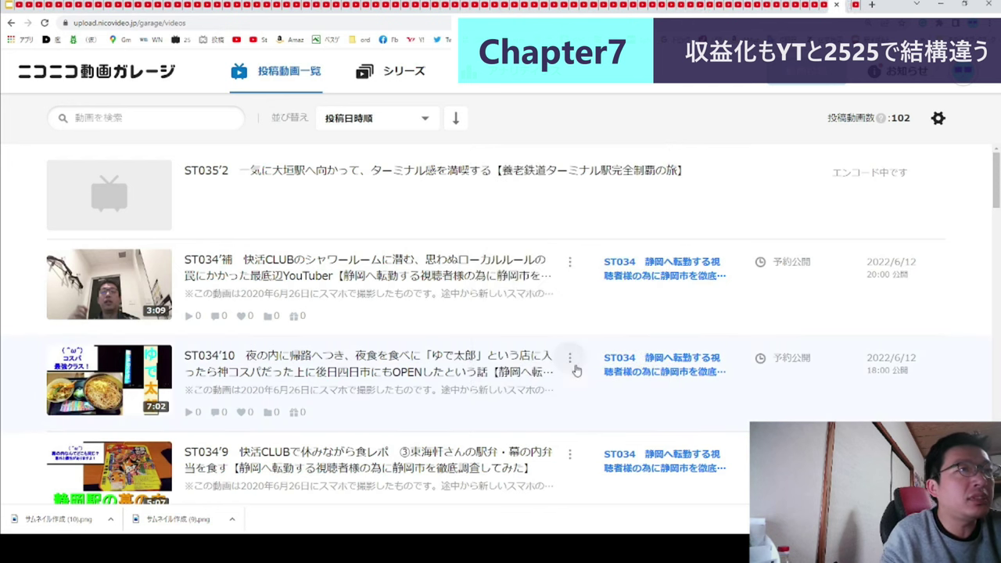
left_click(847, 6)
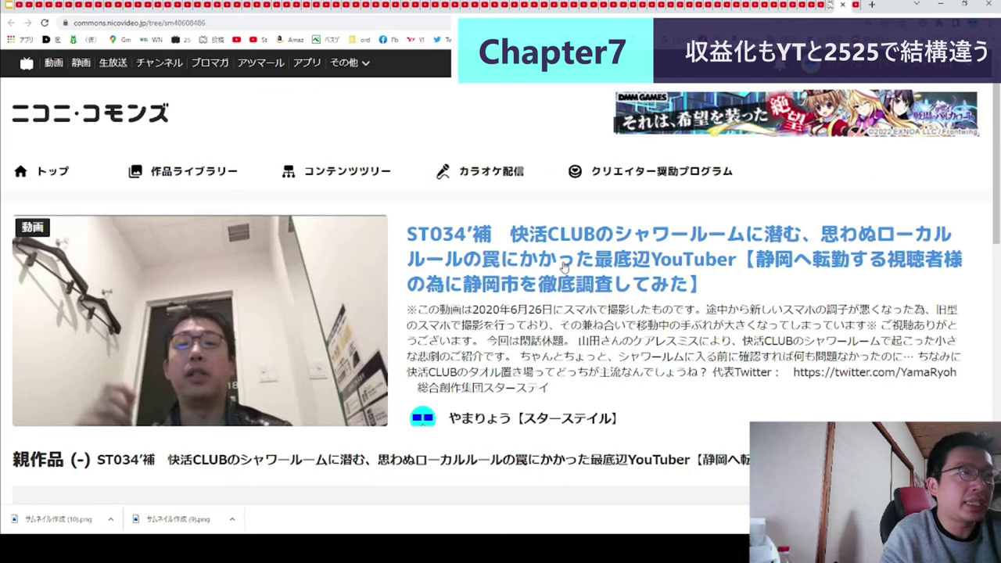
scroll(567, 267, "down", 3)
left_click(521, 348)
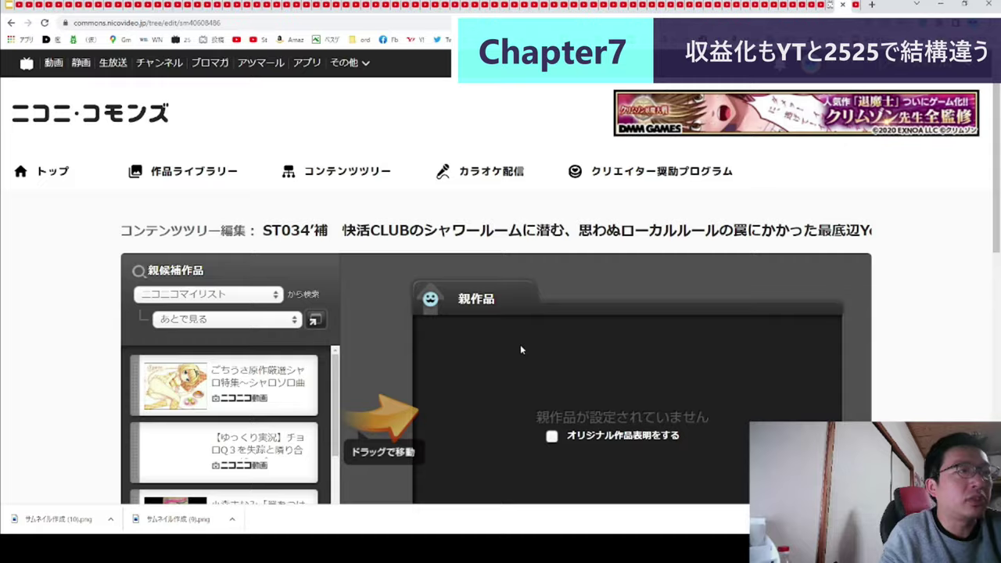
Declare the ST034'補 快活CLUB video an original work, create its content tree with that declaration, and close the tree page.
scroll(520, 346, "down", 4)
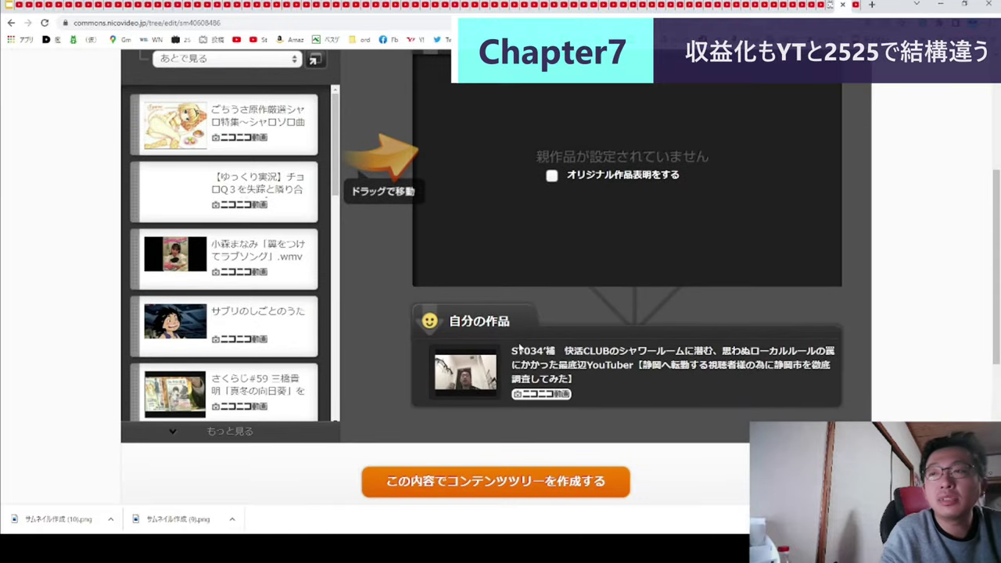
scroll(519, 348, "up", 1)
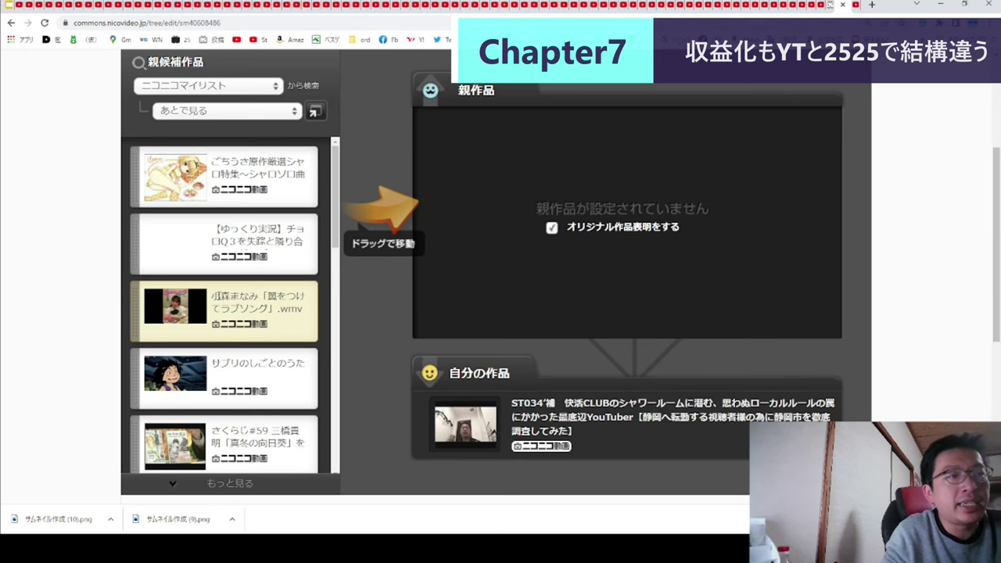
scroll(465, 303, "down", 4)
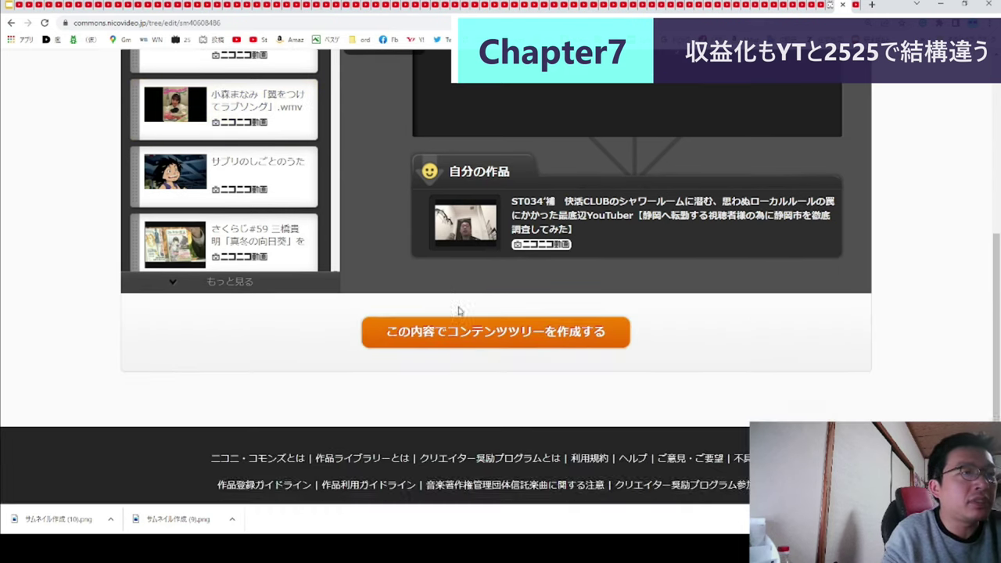
scroll(459, 311, "up", 5)
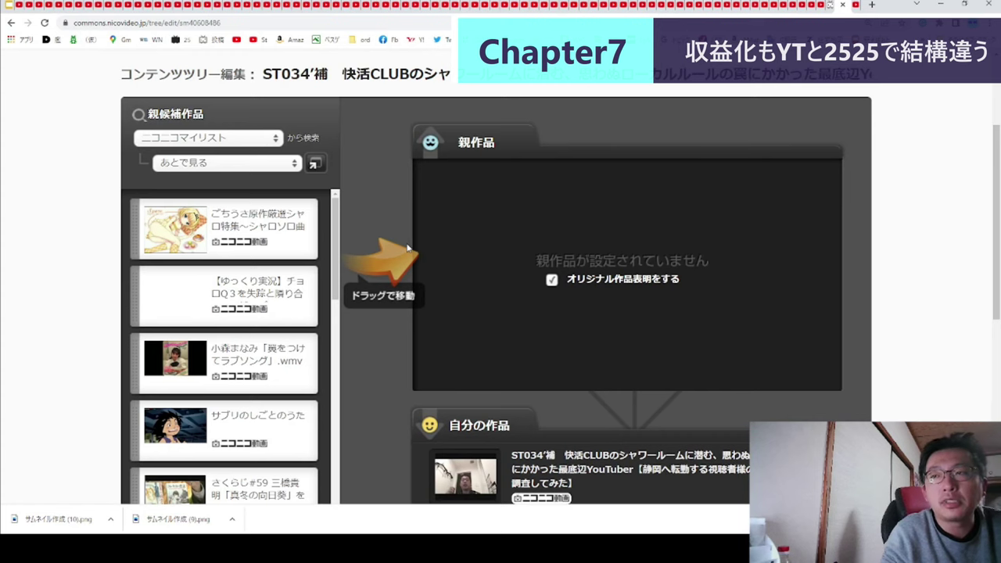
scroll(407, 248, "down", 4)
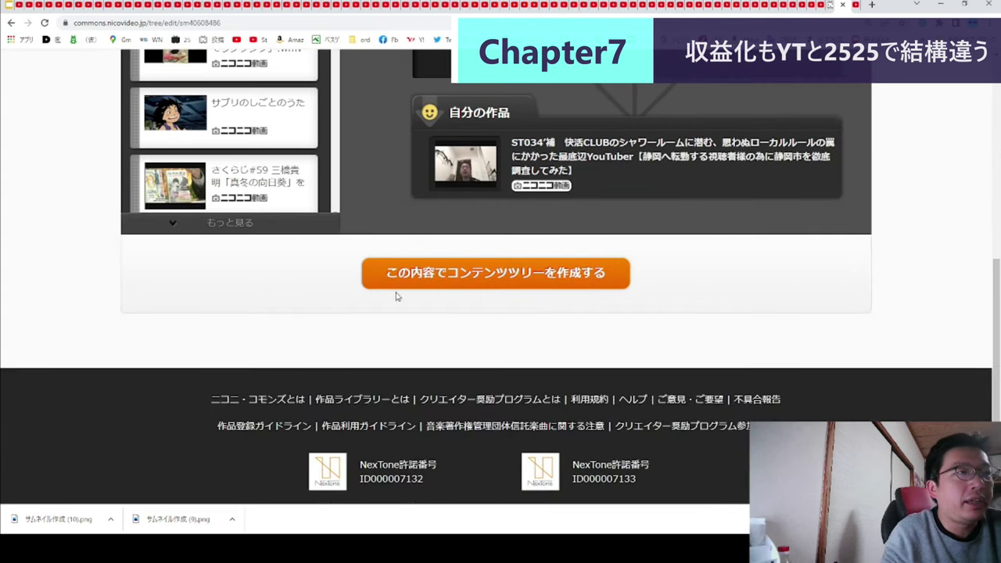
scroll(410, 276, "up", 2)
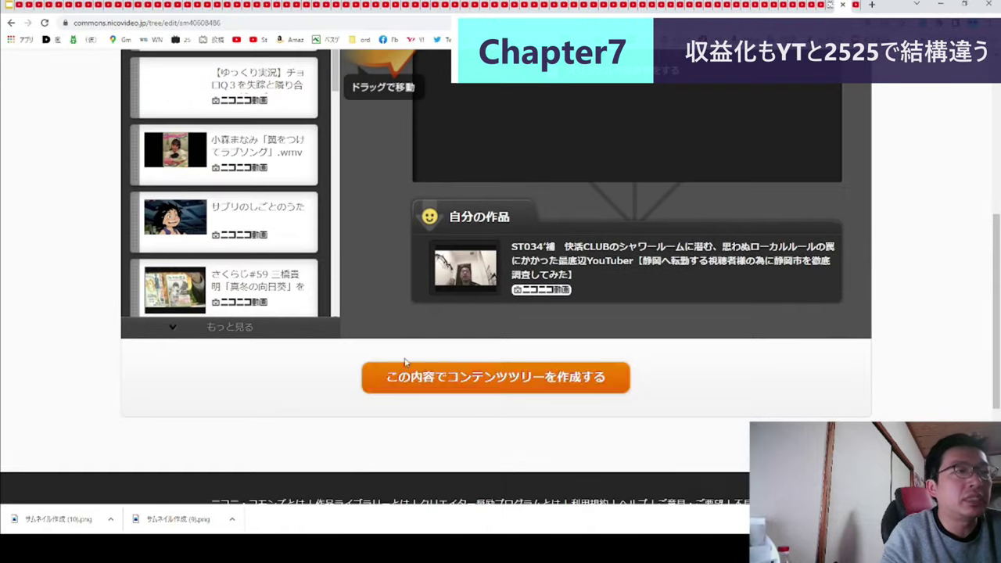
left_click(413, 381)
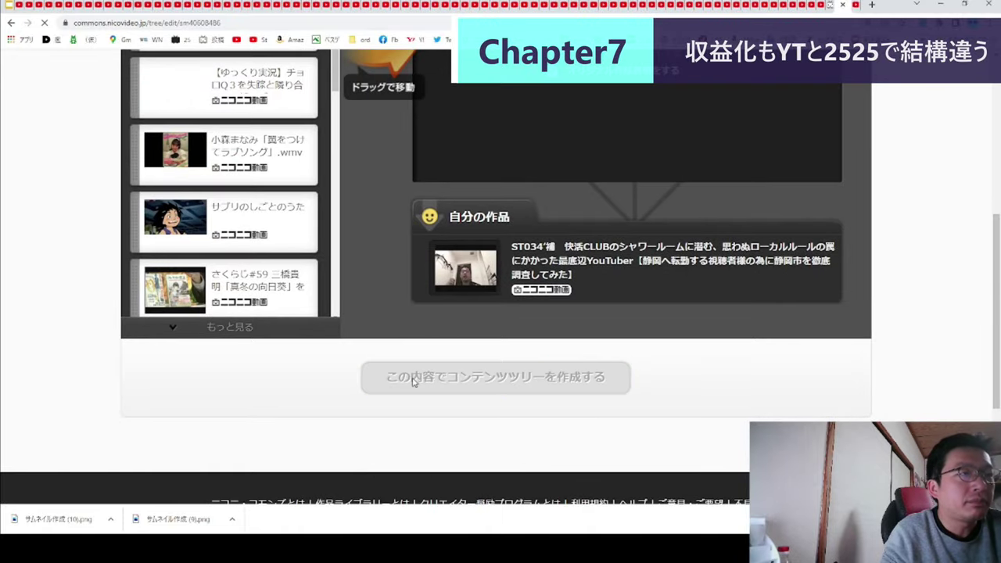
scroll(411, 382, "down", 5)
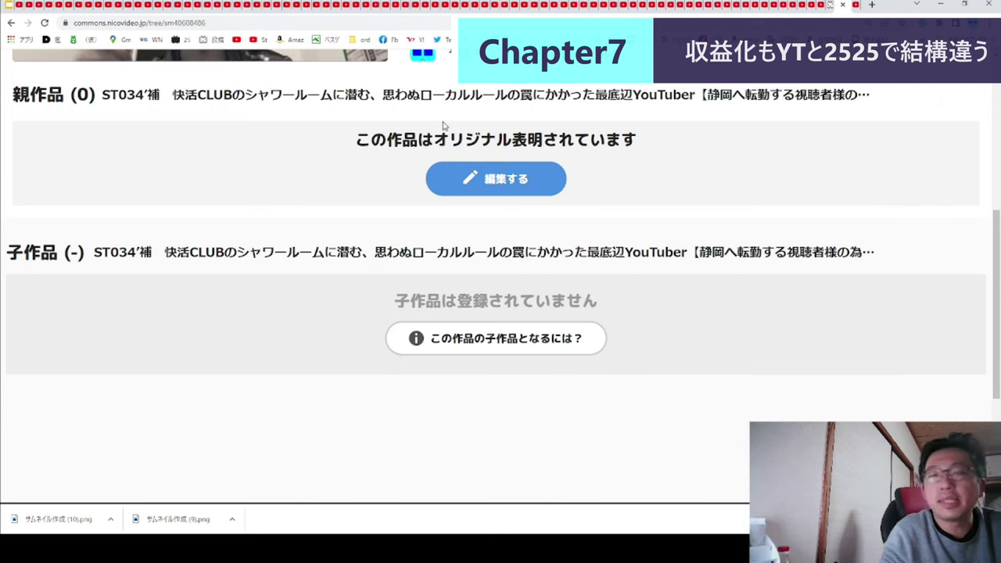
left_click(842, 5)
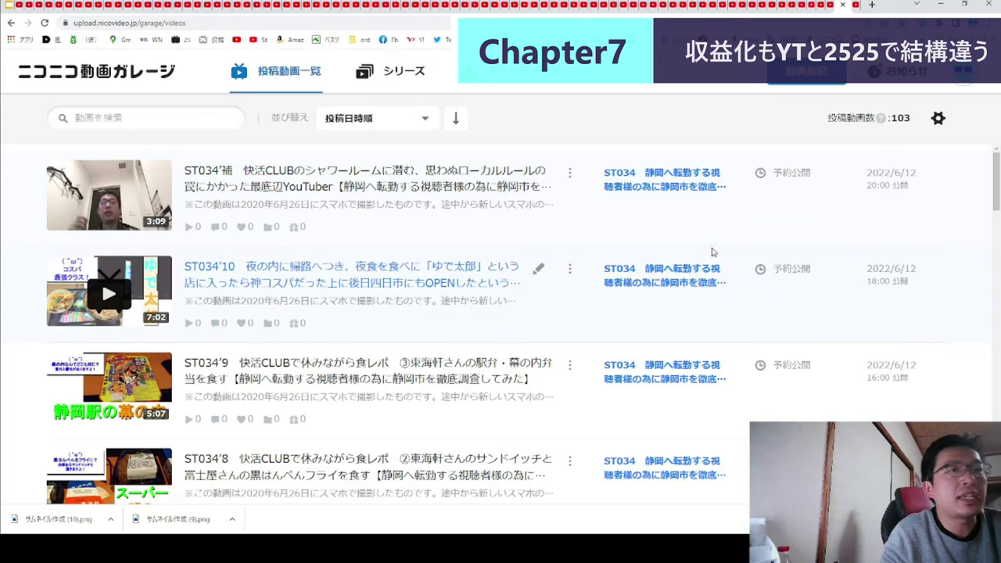
Try to register the scheduled ST034'10 ゆで太郎 video for the クリエイター奨励プログラム and return to the posted video list.
scroll(707, 252, "down", 8)
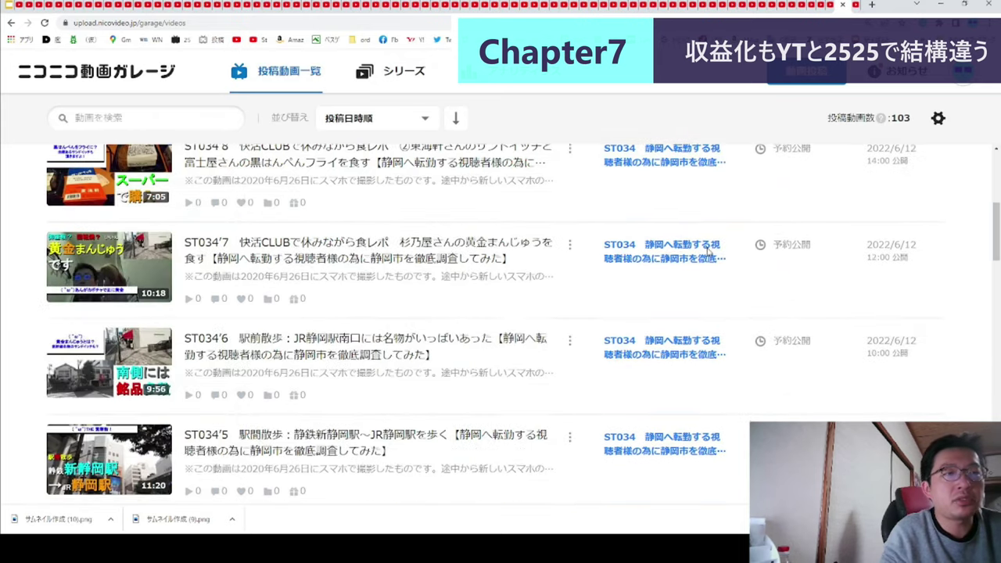
scroll(708, 251, "down", 4)
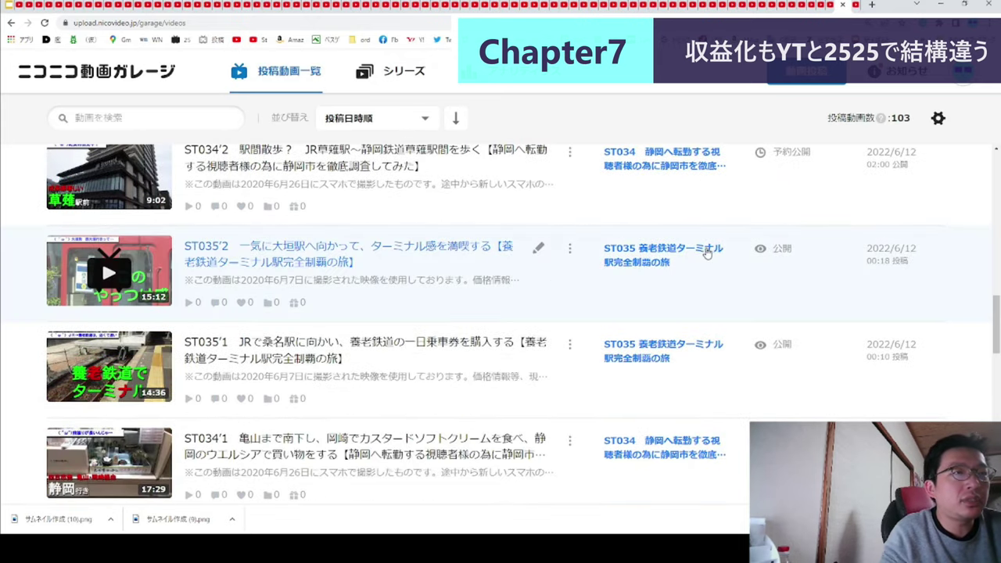
scroll(706, 251, "up", 4)
scroll(706, 251, "up", 7)
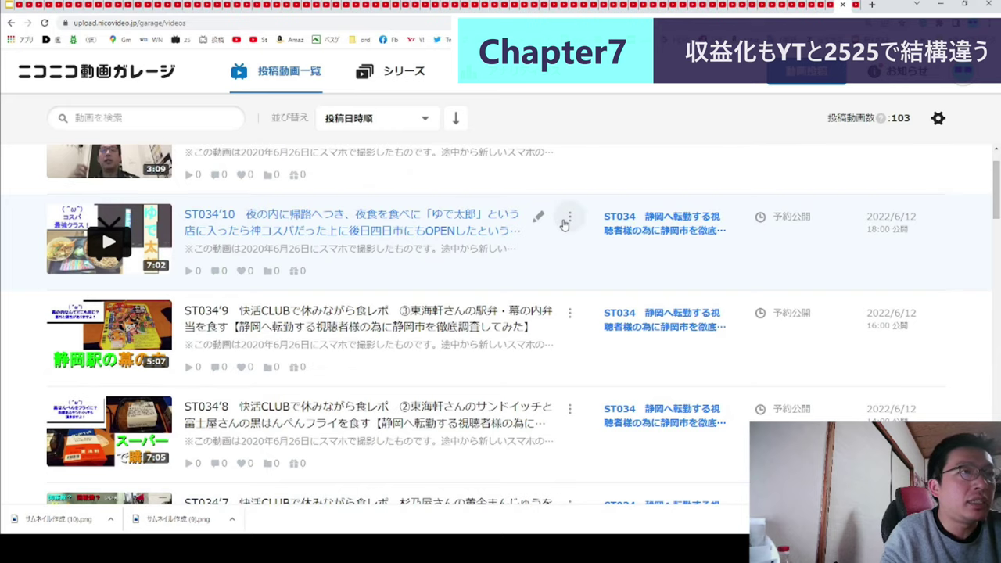
scroll(565, 219, "up", 1)
left_click(571, 270)
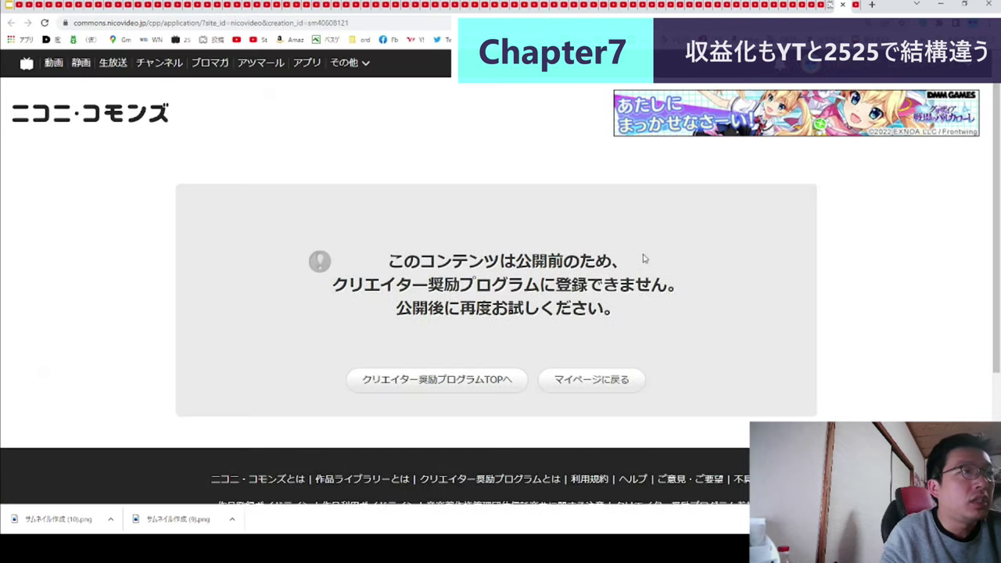
left_click_drag(388, 261, 645, 311)
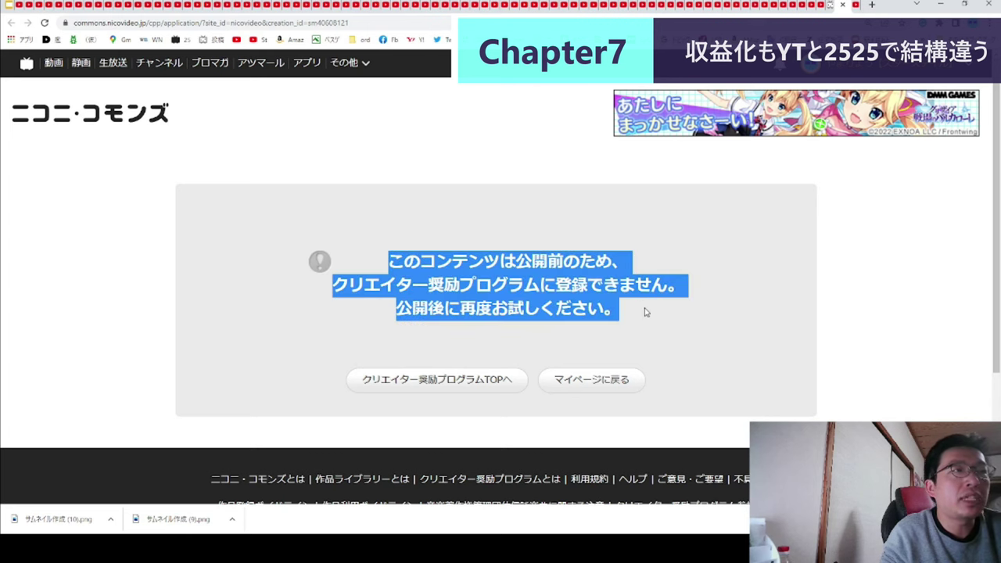
left_click(646, 310)
left_click(843, 5)
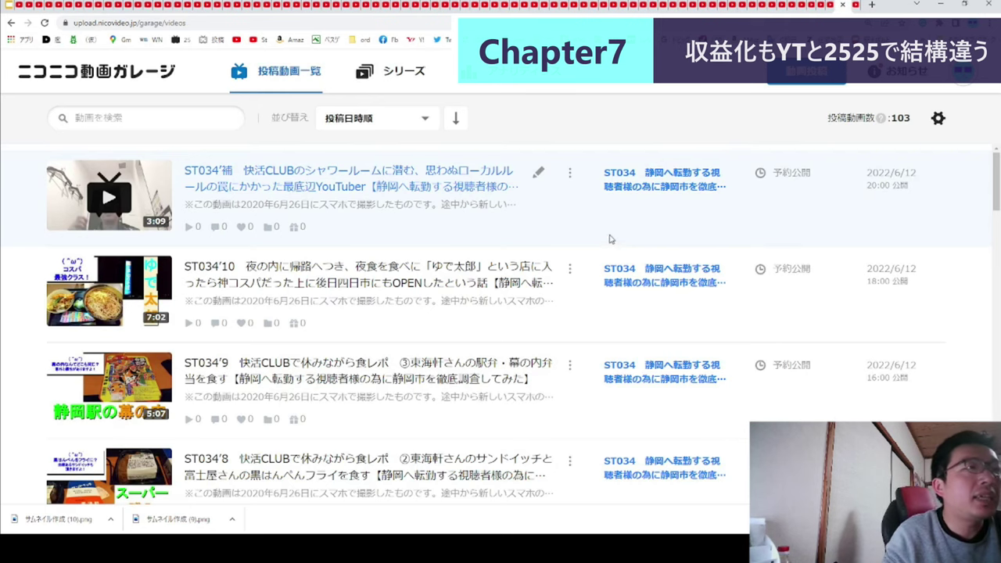
Start a new Niconico video post and upload the ST035'3 video file.
scroll(612, 239, "down", 5)
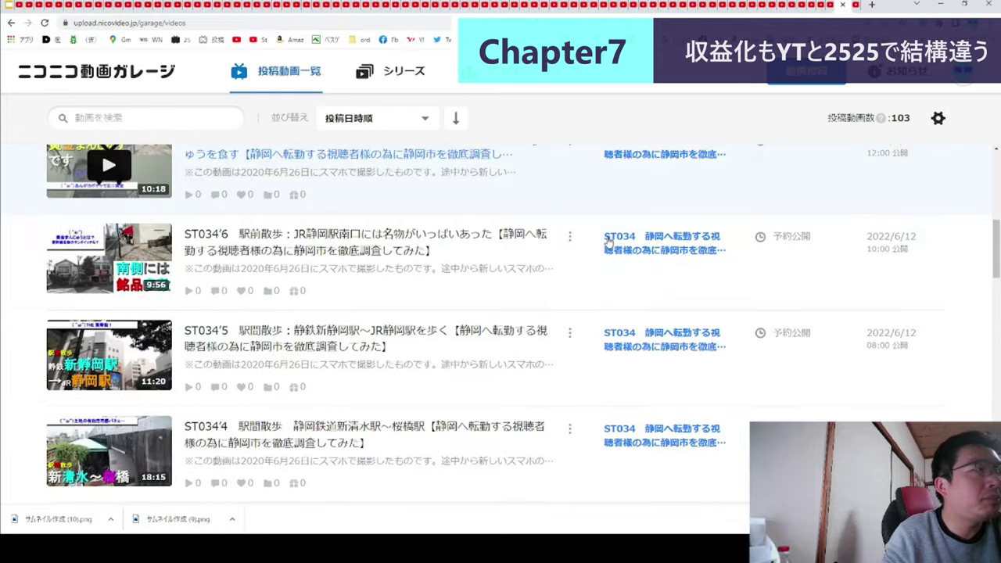
scroll(609, 239, "down", 4)
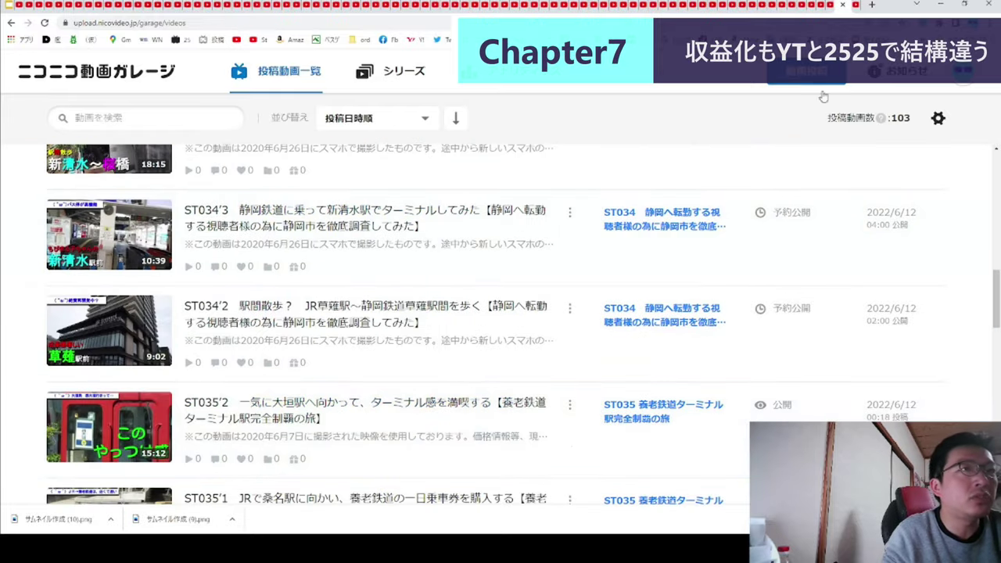
left_click(799, 70)
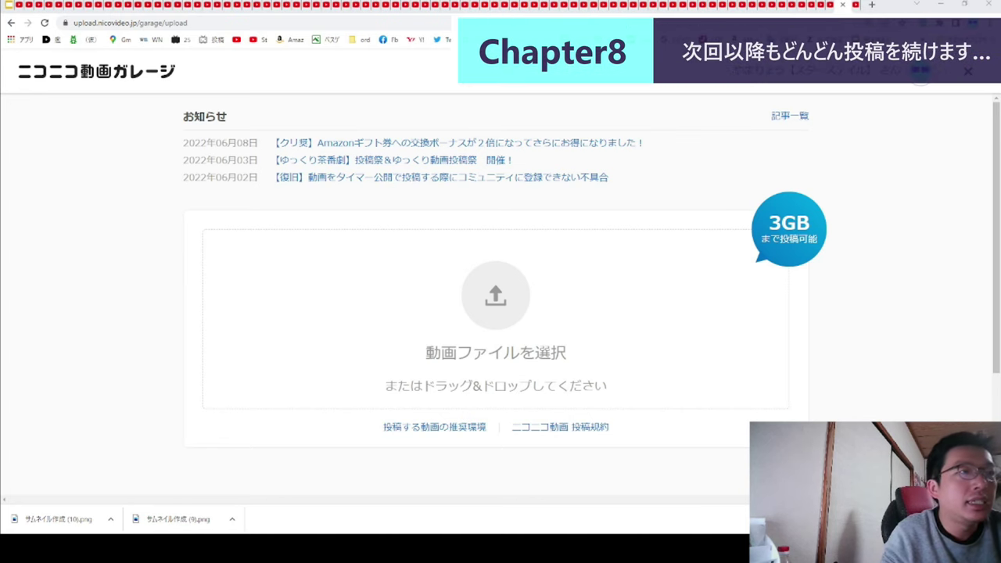
left_click_drag(1000, 282, 391, 206)
Close the ST035'2 page in YouTube Studio and copy the full ST035'3 title from there into the Niconico post's title.
left_click(18, 6)
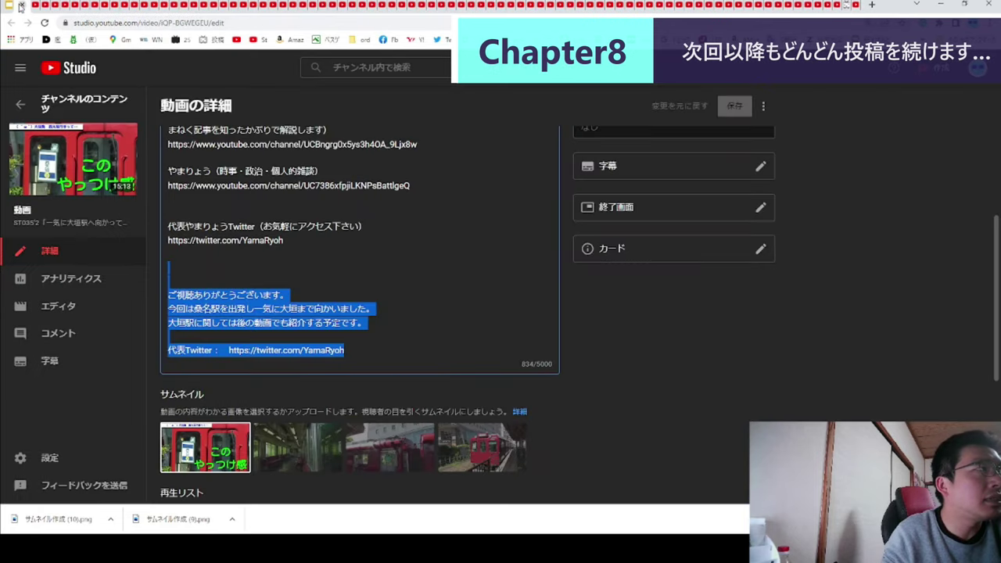
left_click(23, 6)
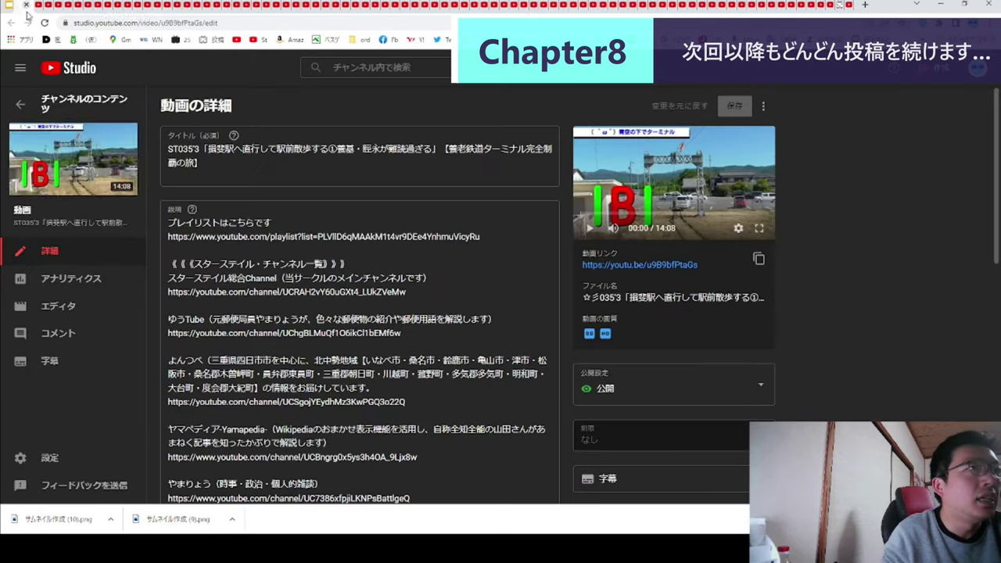
left_click_drag(266, 163, 154, 143)
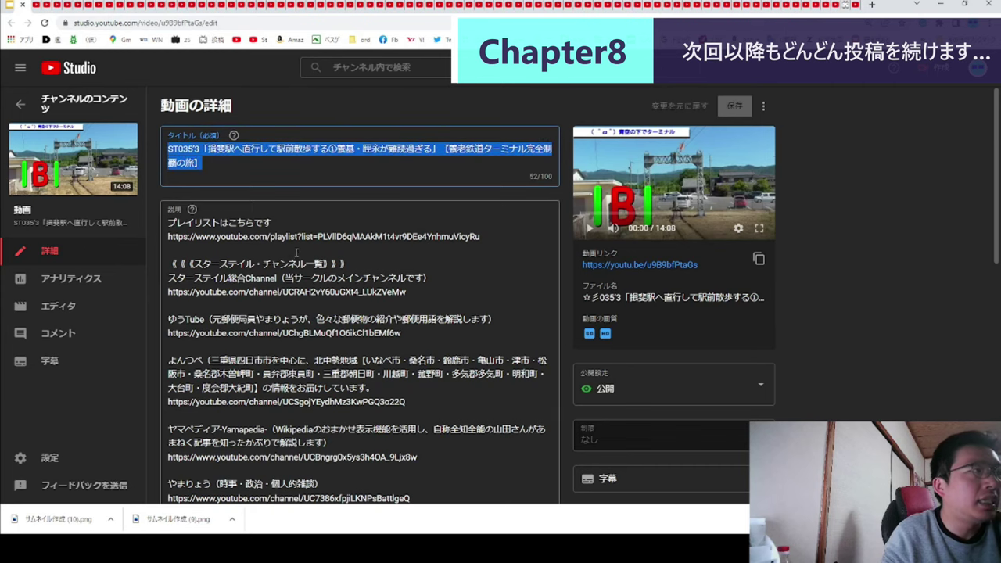
left_click(845, 6)
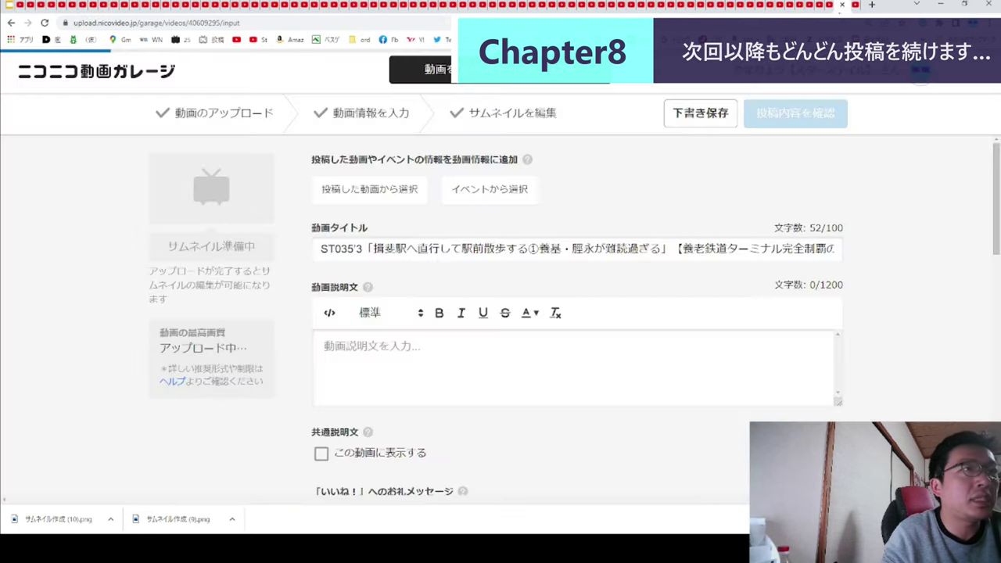
Remove the opening 「 from the title and cut the text "ST035'3 揖斐駅へ直行して駅前散歩する①養基・脛永が難読過ぎる".
left_click(367, 247)
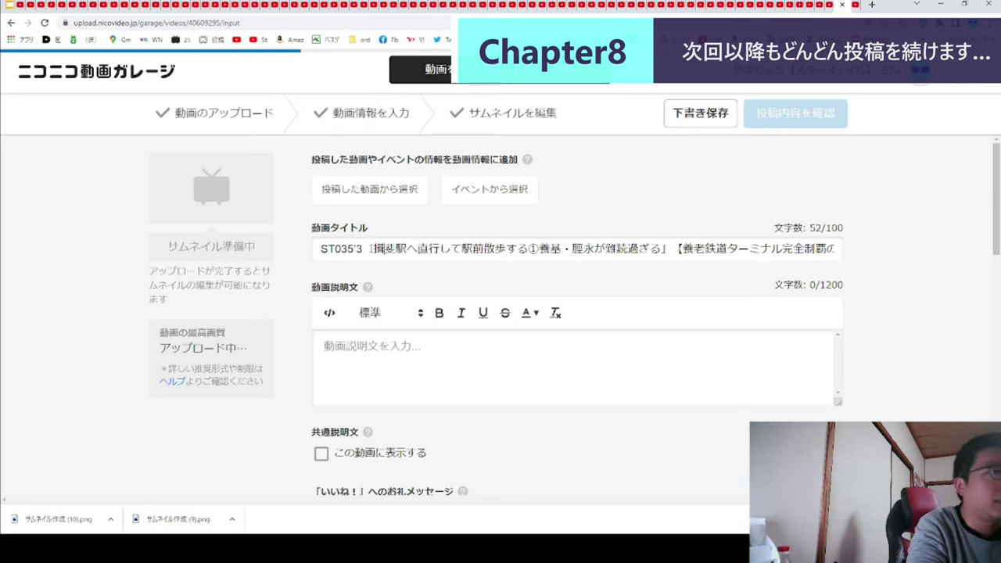
key("shift+Left")
key("shift+Left")
key("shift+Left")
key("shift+Left")
key("shift+Left")
key("shift+Left")
key("shift+Left")
key("shift+Left")
key("shift+Left")
key("shift+Left")
key("shift+Left")
key("shift+Left")
key("shift+Left")
key("shift+Left")
key("shift+Left")
key("shift+Left")
key("shift+Left")
key("shift+Left")
key("shift+Left")
key("shift+Left")
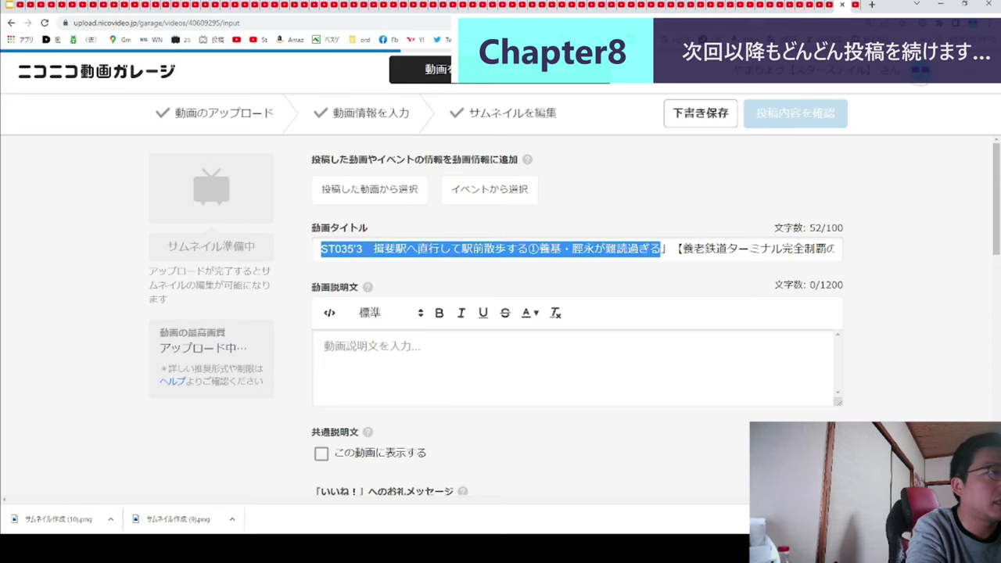
key("BackSpace")
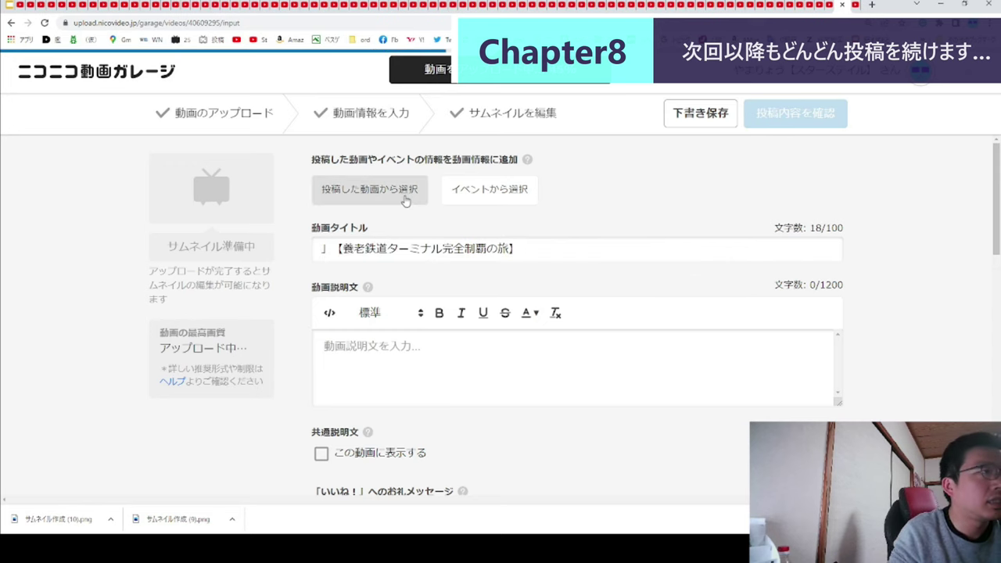
Fill in the post's information from the already posted ST035'2 video, overwriting the current details.
left_click(406, 203)
scroll(356, 296, "down", 2)
scroll(357, 296, "down", 7)
scroll(357, 296, "down", 2)
scroll(317, 303, "up", 2)
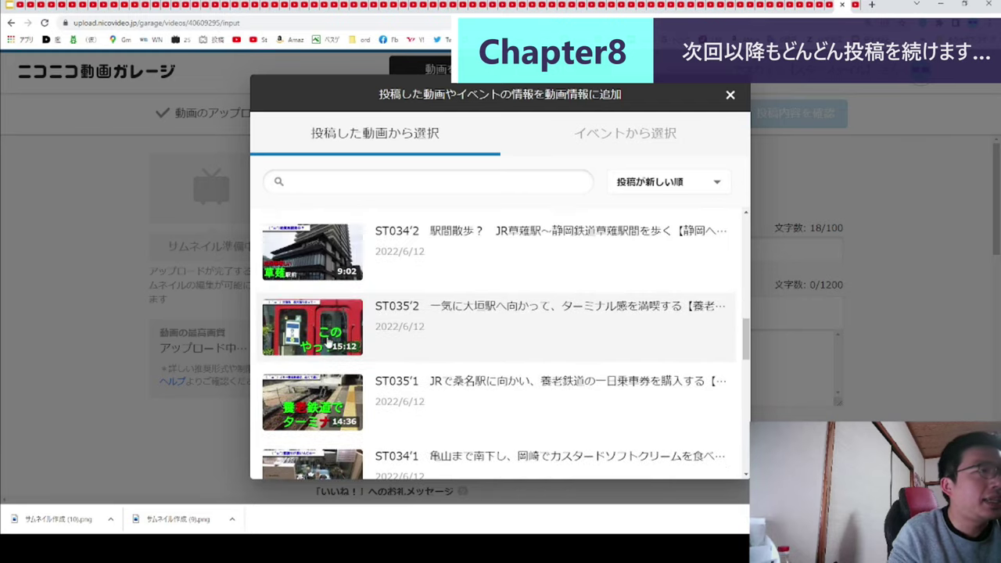
left_click(335, 319)
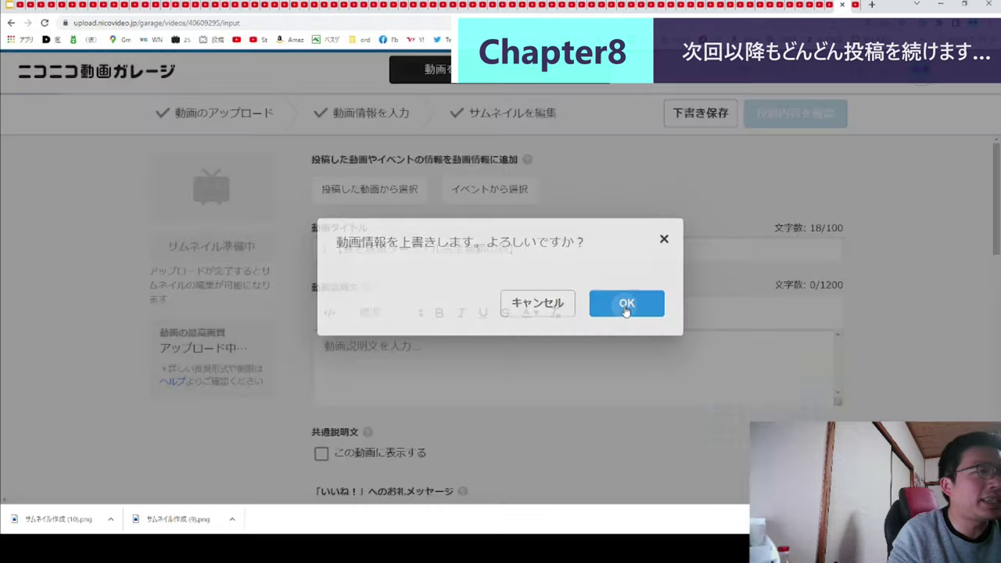
left_click(627, 305)
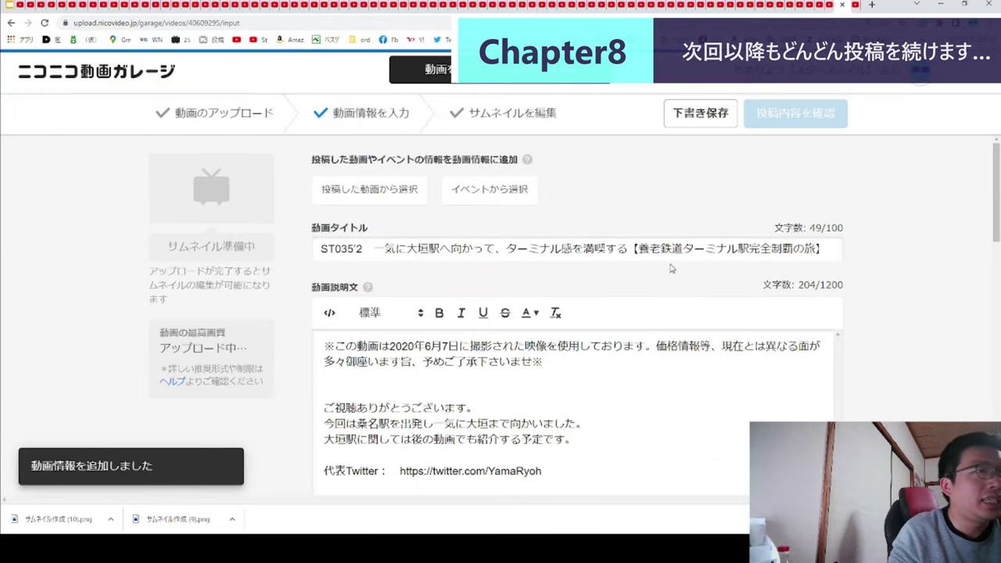
Try replacing the description's thank-you text and Twitter line with the cut ST035'3 title text, and undo the replacement.
left_click(366, 248)
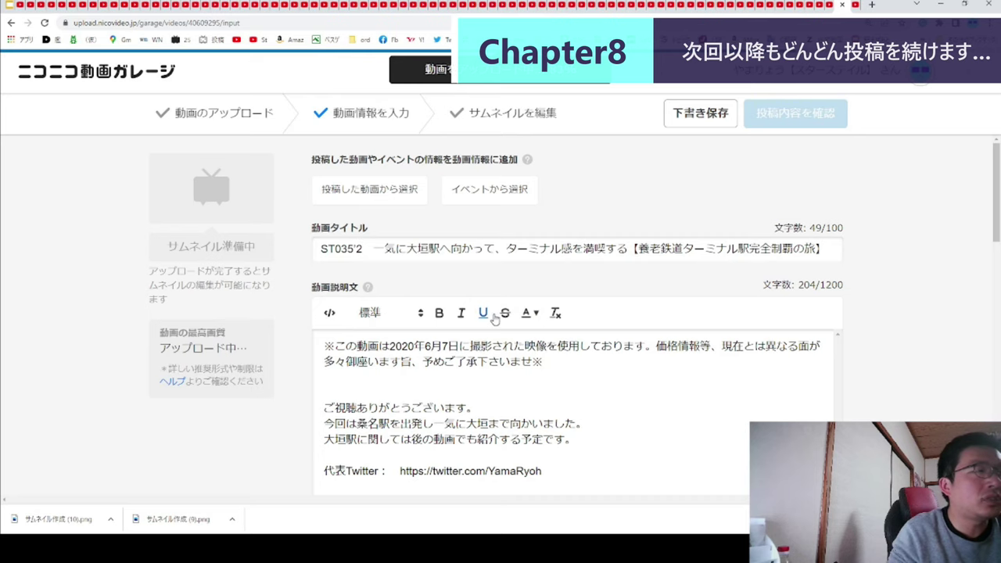
scroll(466, 316, "down", 2)
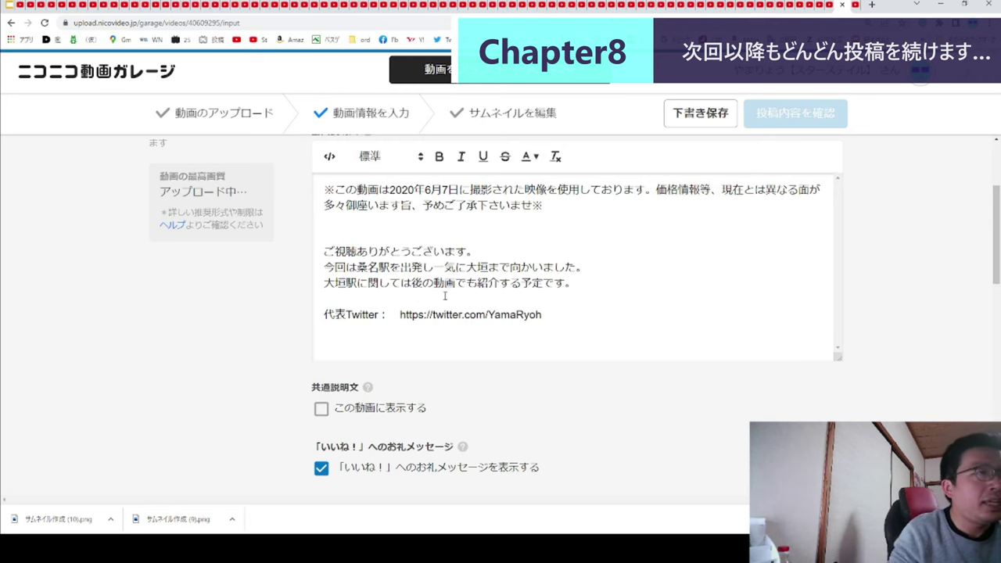
scroll(423, 299, "up", 2)
scroll(445, 300, "down", 2)
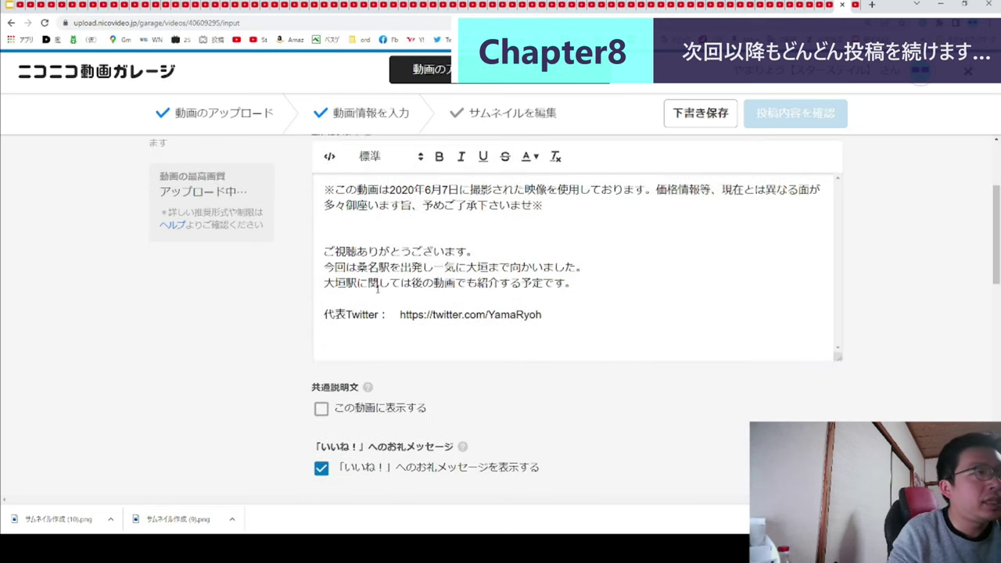
left_click_drag(371, 233, 631, 337)
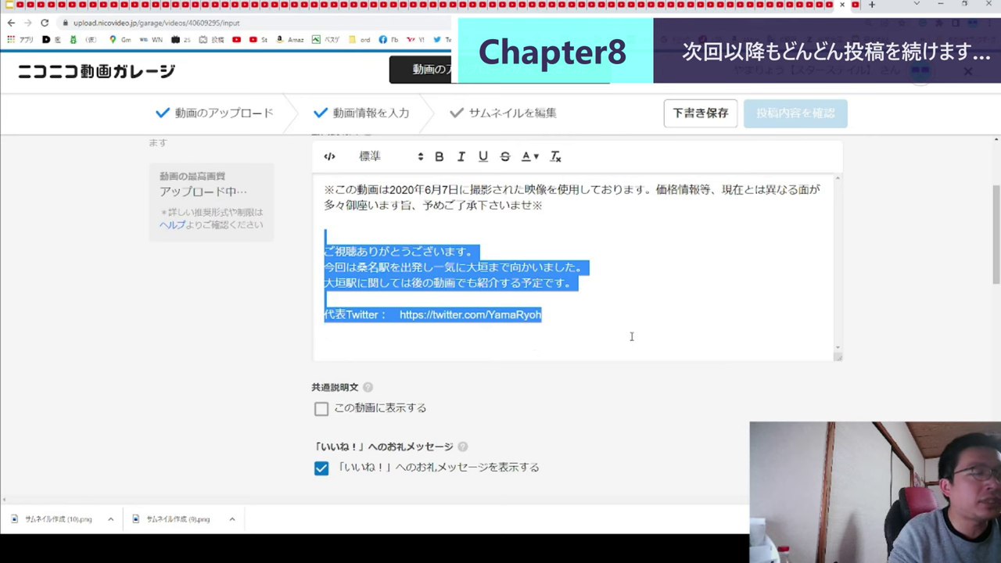
type("ST035'3　揖斐駅へ直行して駅前散歩する①養基・脛永が難読過ぎる")
scroll(521, 333, "up", 1)
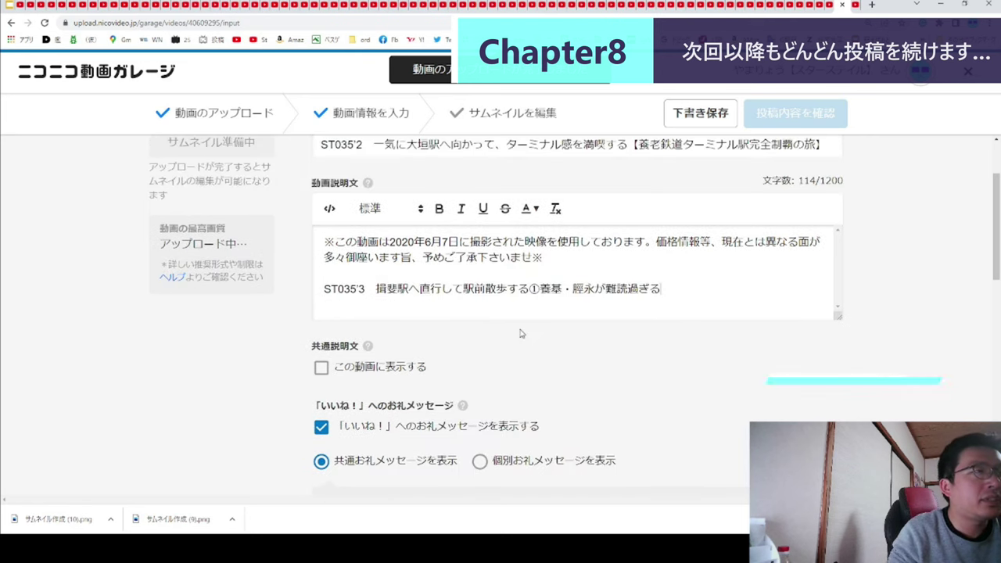
key("ctrl+z")
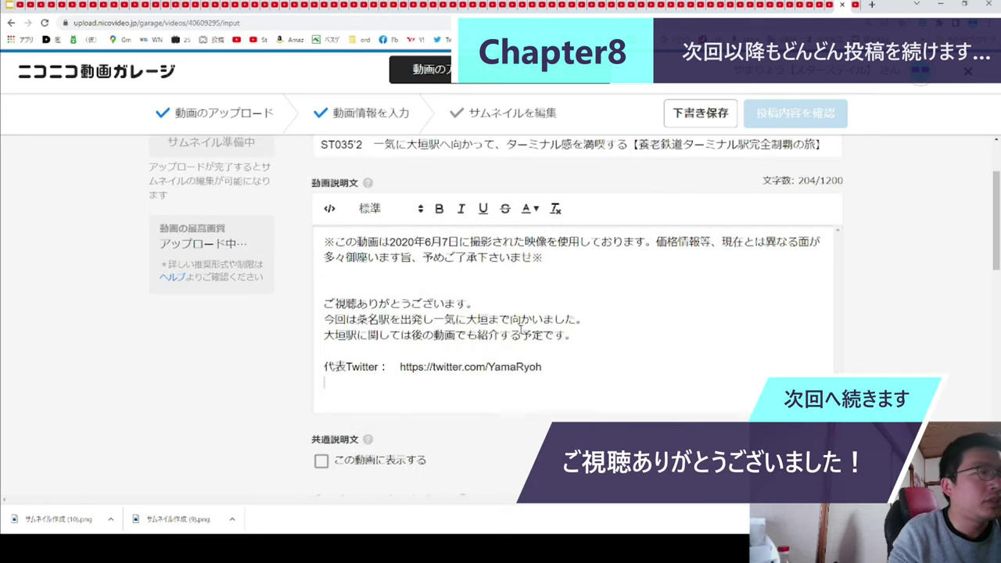
Select the "ST035'2 一気に大垣駅へ向かって、ターミナル感を満喫する" part of the post's title.
scroll(503, 276, "up", 2)
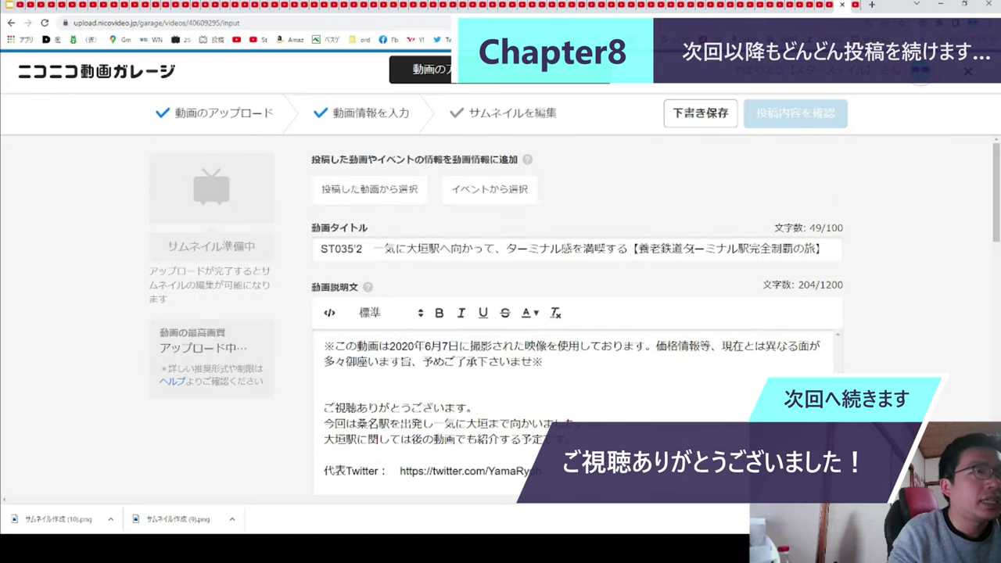
left_click_drag(628, 249, 311, 223)
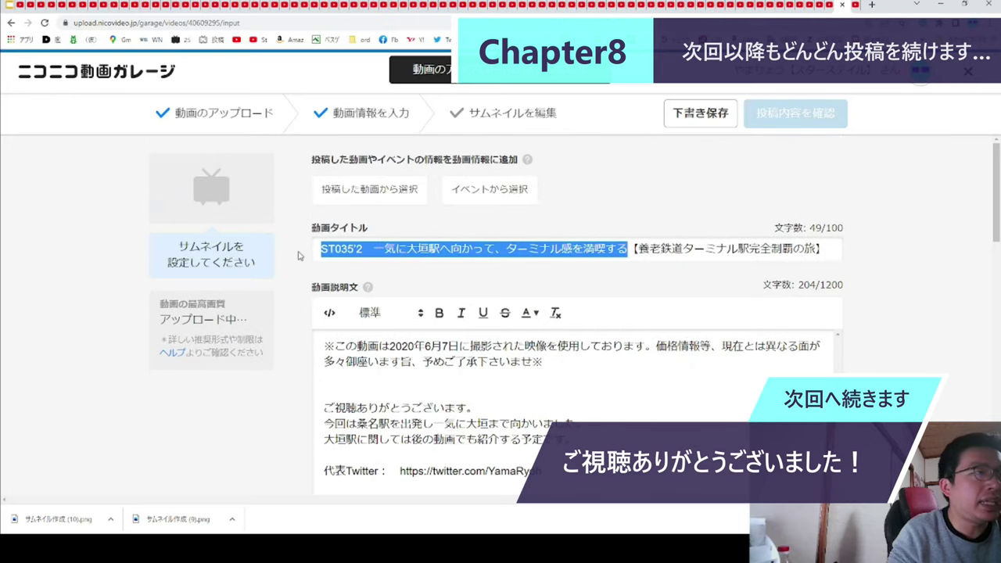